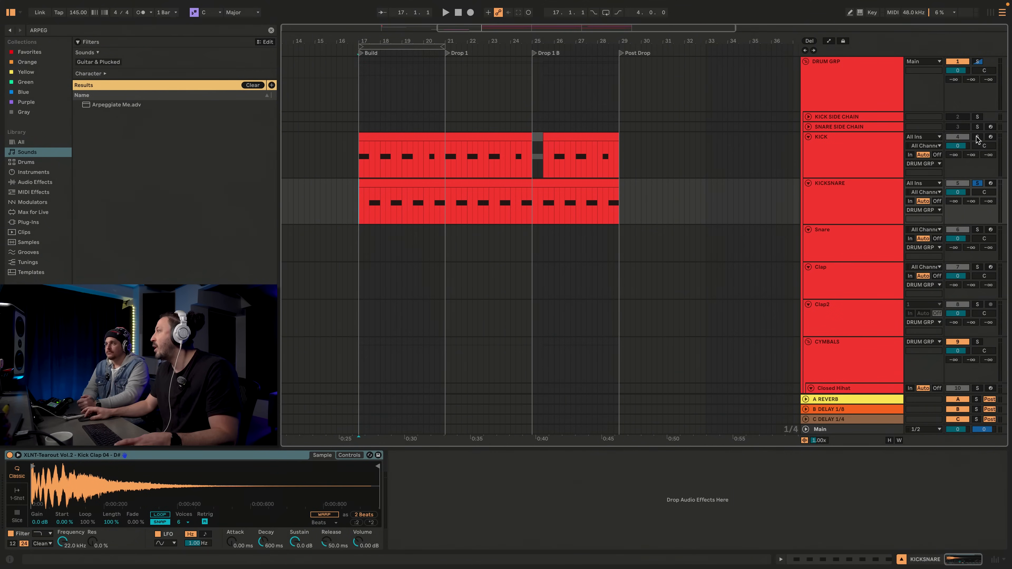
Step: Play the kick pattern from the Build section, solo the Hat Loop2 track and play it together with the kicks
click(399, 135)
key(space)
scroll(396, 198, down, 5)
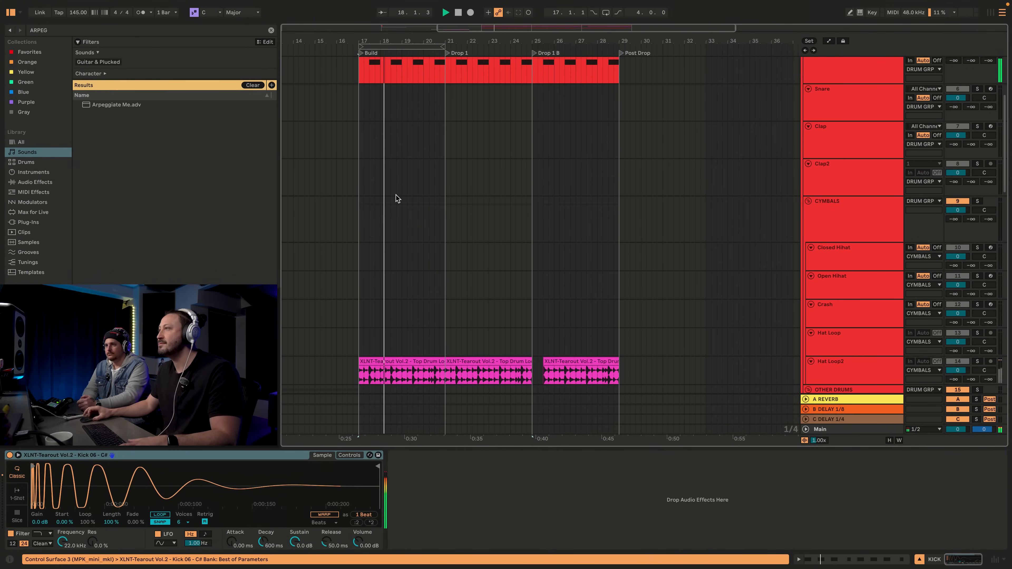
scroll(396, 199, down, 1)
key(space)
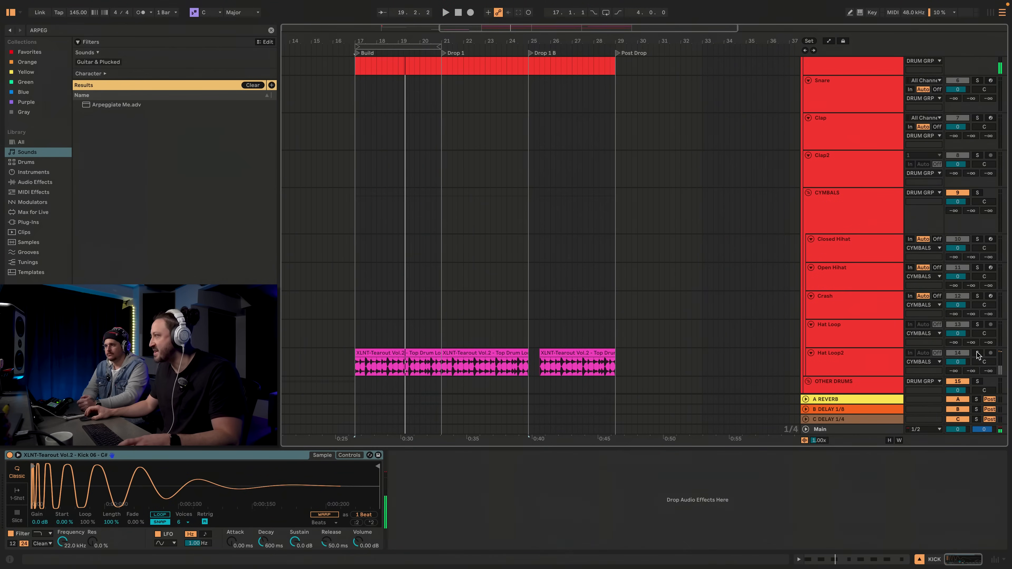
click(977, 354)
key(space)
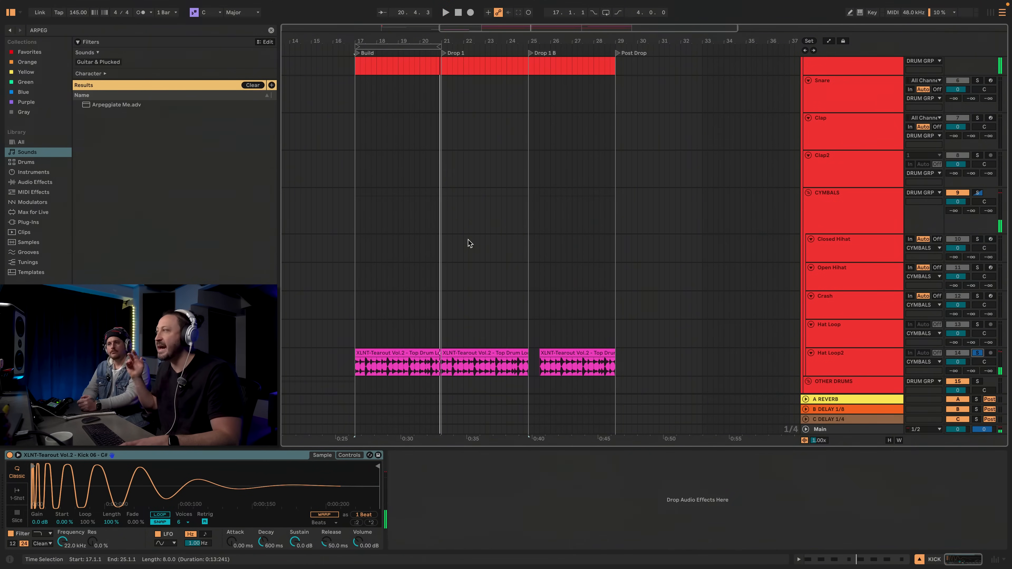
Step: Look through the tracks from the drum group down to the DROP GRP bass tracks
scroll(474, 238, down, 3)
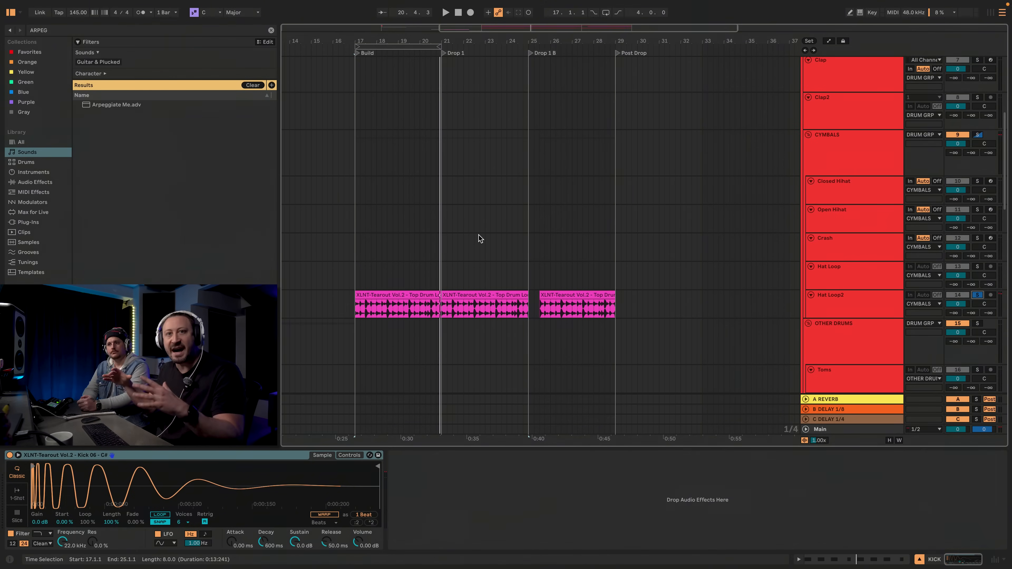
scroll(479, 238, down, 5)
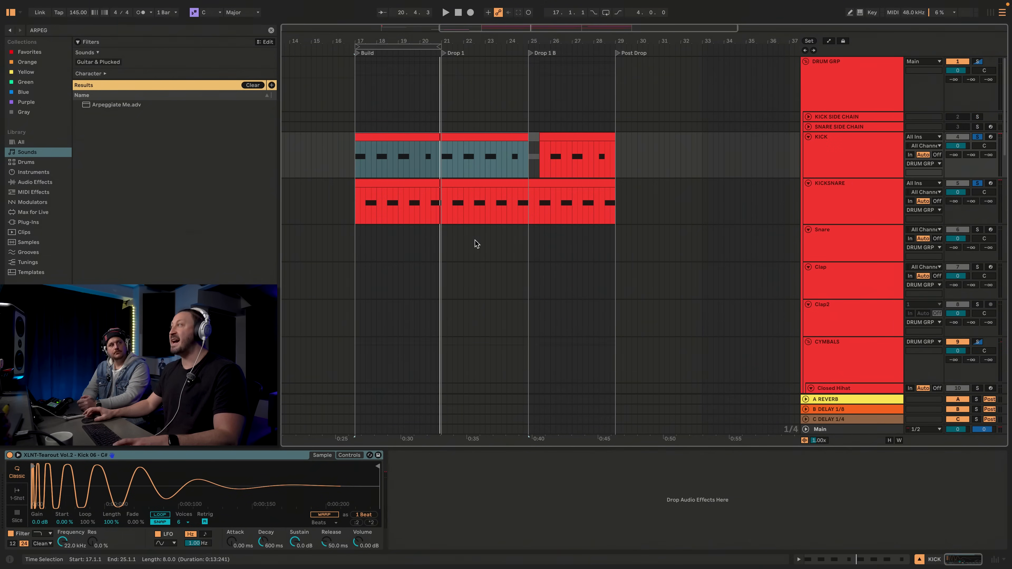
click(977, 204)
scroll(559, 227, down, 9)
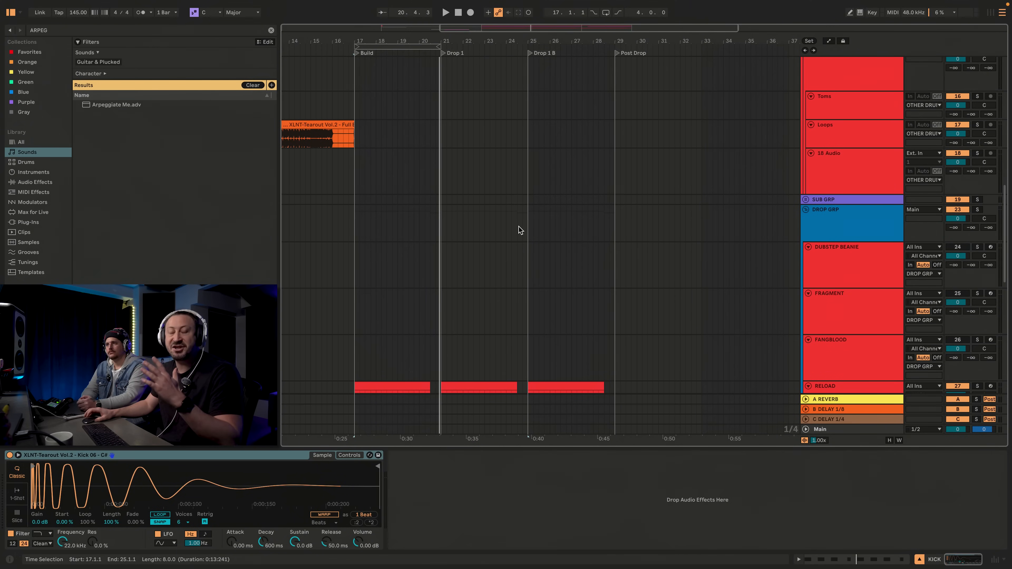
scroll(518, 227, down, 7)
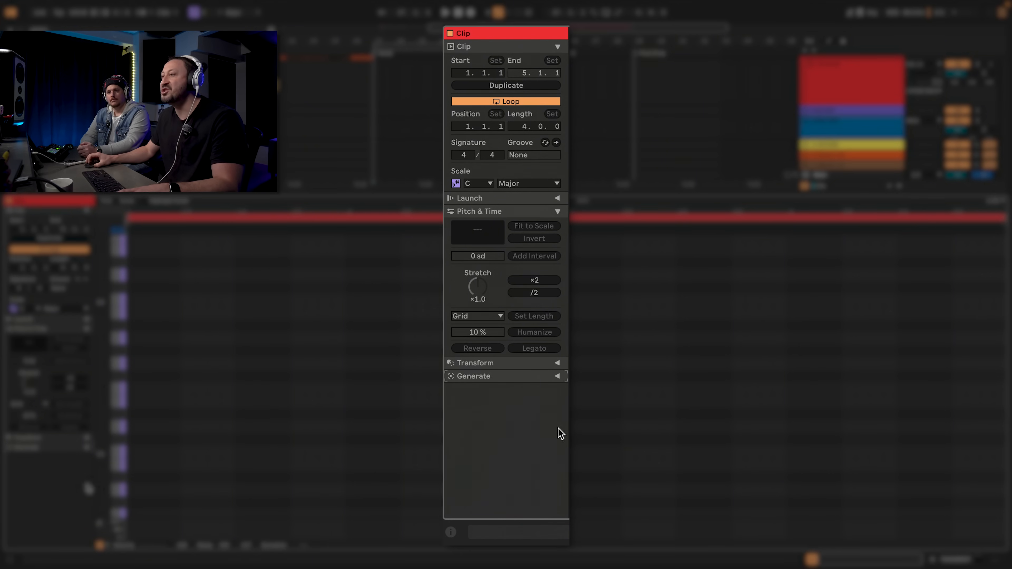
Step: Expand the clip's Generate section, try the Shape generator and switch to Seed
click(557, 376)
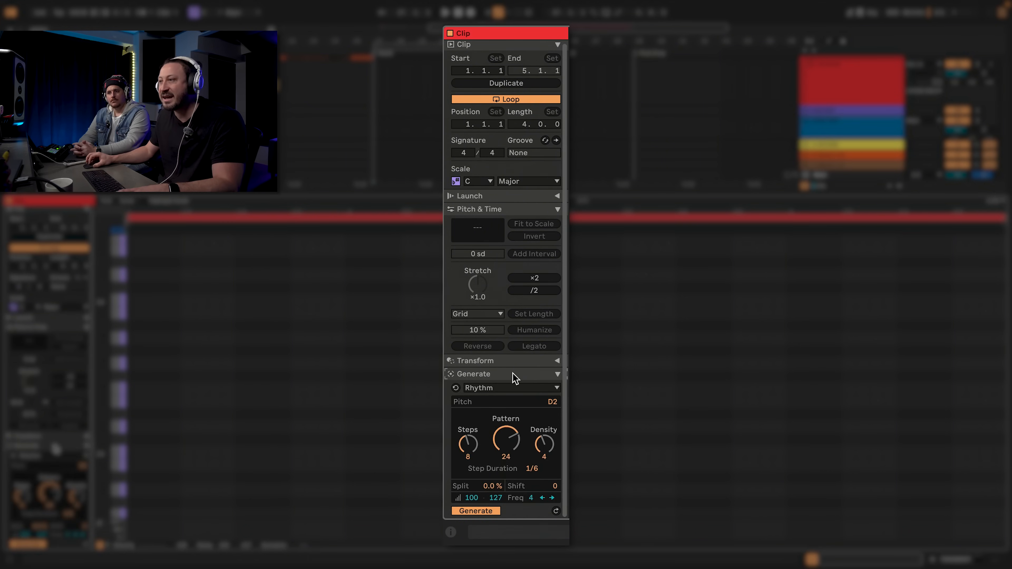
click(512, 388)
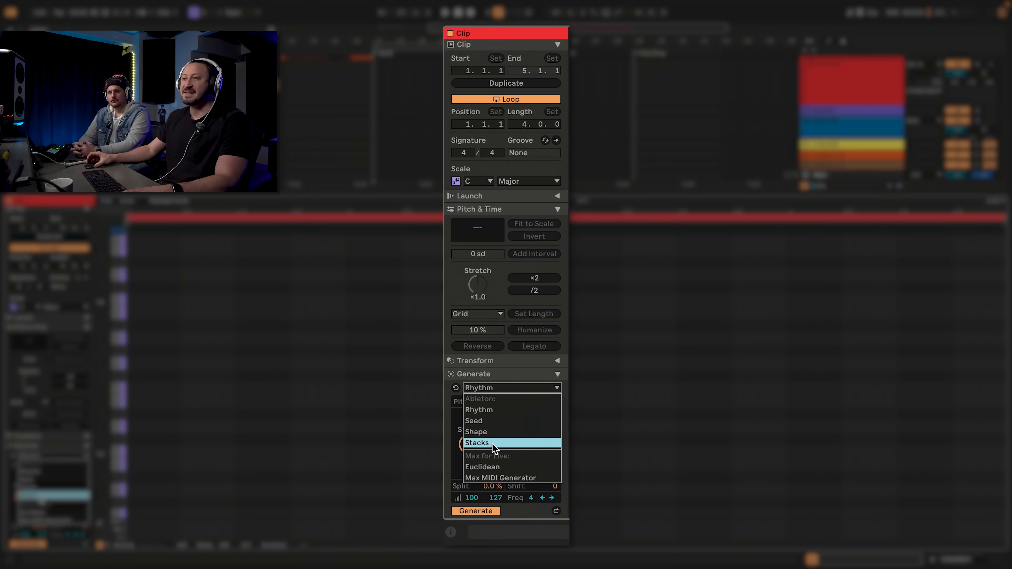
click(499, 432)
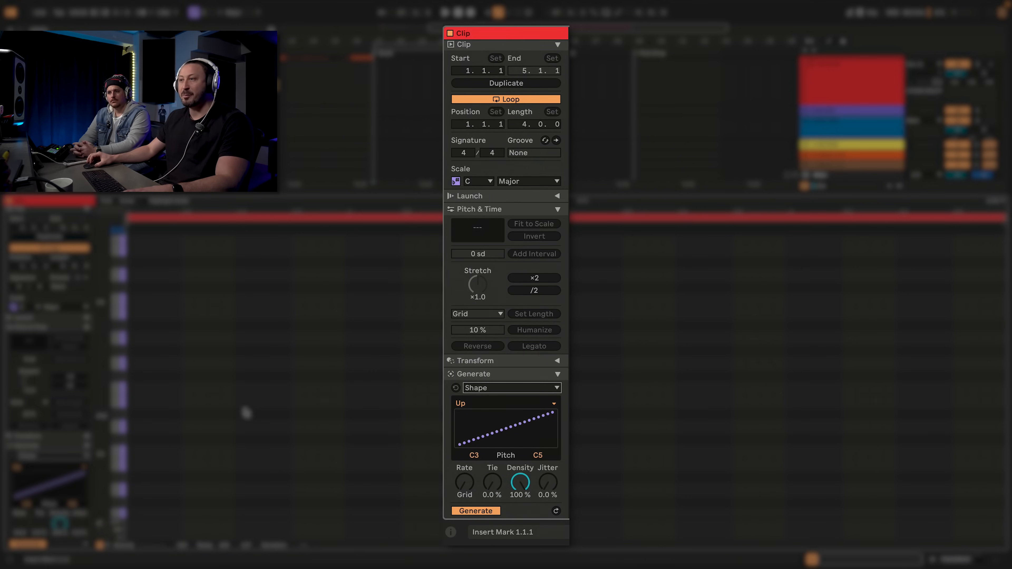
click(510, 389)
click(484, 419)
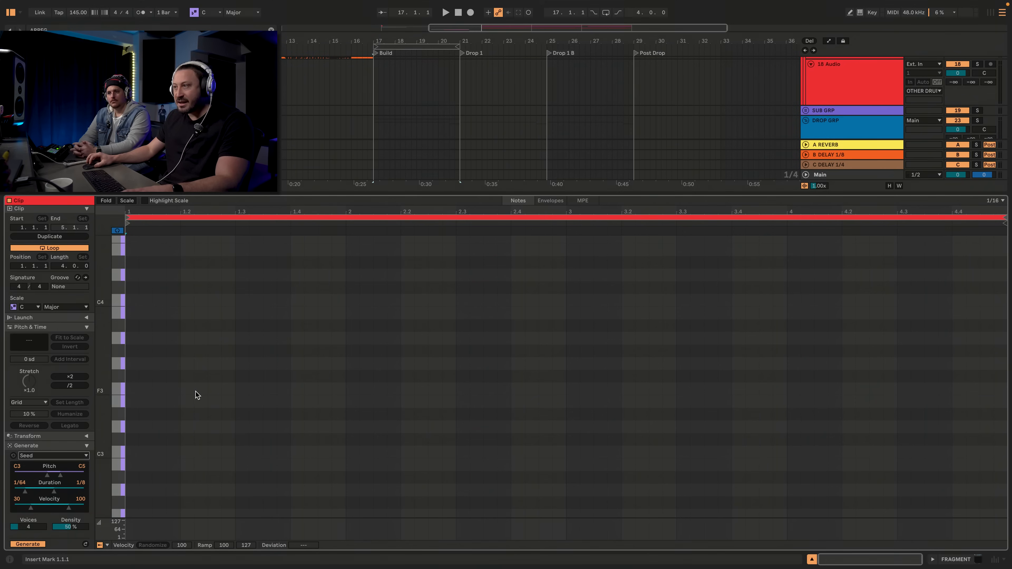
Step: Generate random notes over a selected range of the empty FRAGMENT clip with the Seed generator
double_click(187, 401)
drag(177, 385, 581, 431)
click(23, 546)
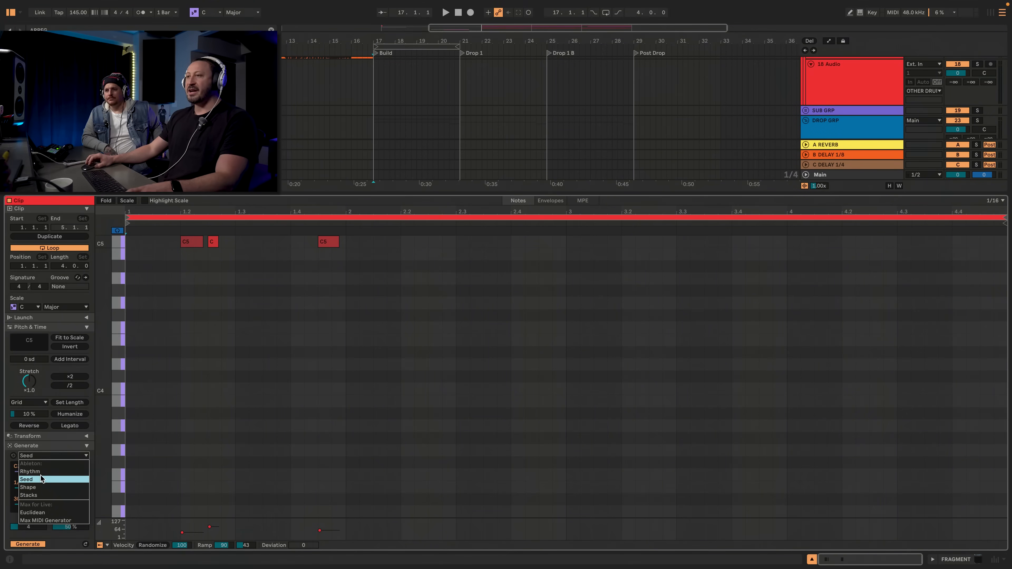
Step: Generate a D2 rhythm in the Closed Hihat clip with the Rhythm generator, using a 1/16 step duration, vary its pattern and play it
click(25, 512)
click(52, 455)
click(25, 512)
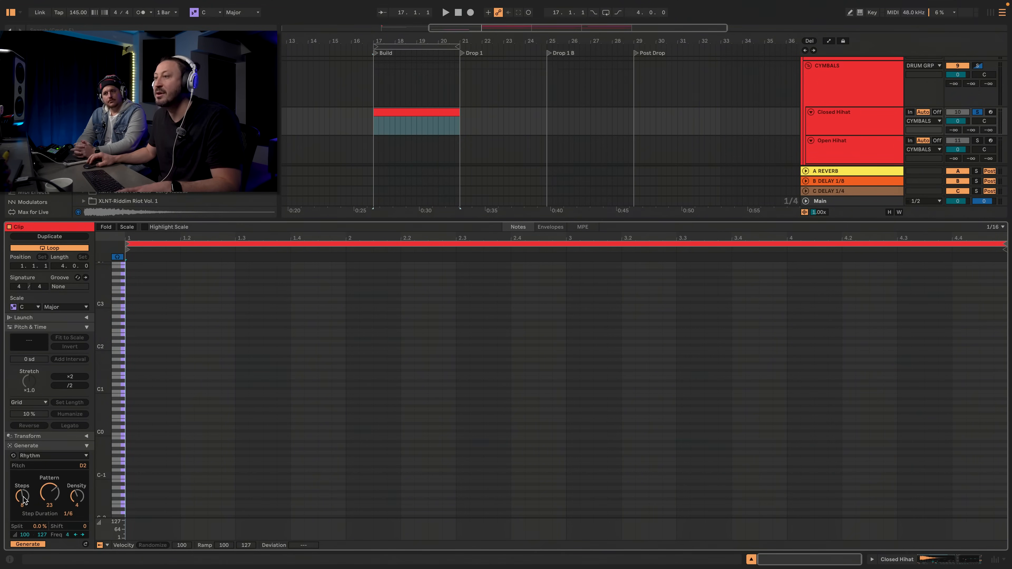
mouse_move(68, 516)
mouse_down()
mouse_move(68, 504)
mouse_move(68, 526)
mouse_up()
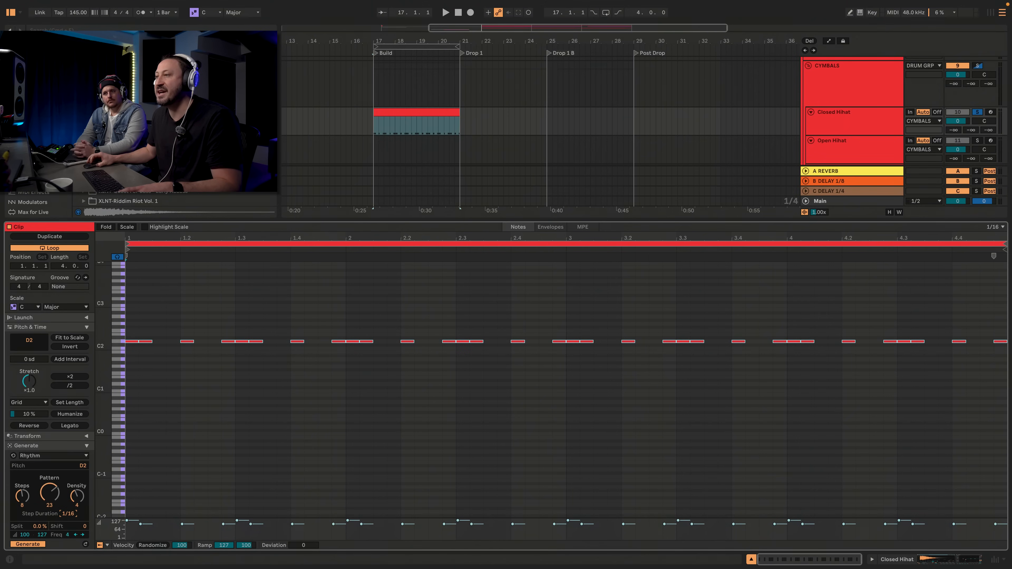
drag(55, 499, 76, 481)
key(space)
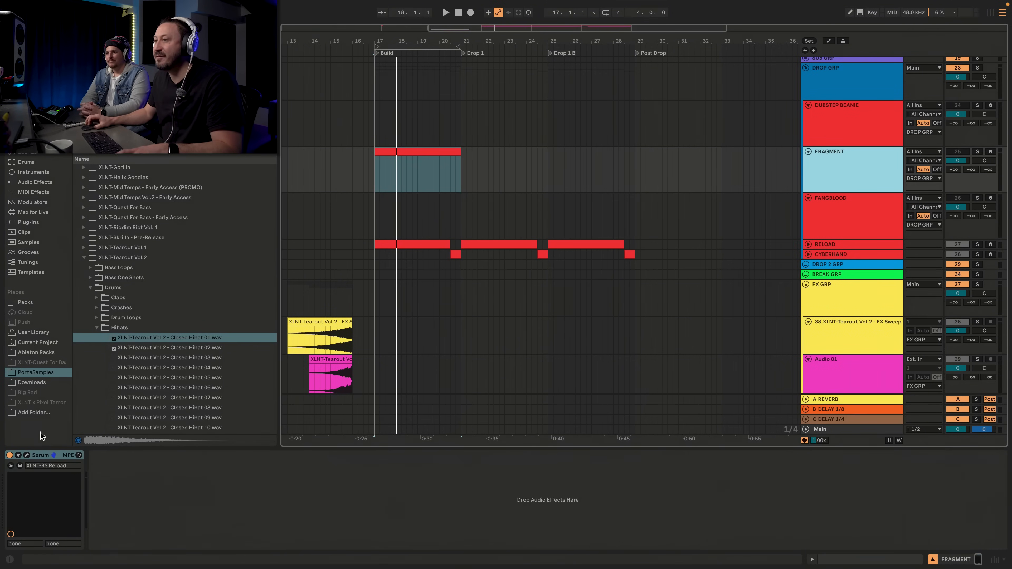
Step: Open Serum on the FRAGMENT track to check its preset and turn on the computer MIDI keyboard
click(26, 455)
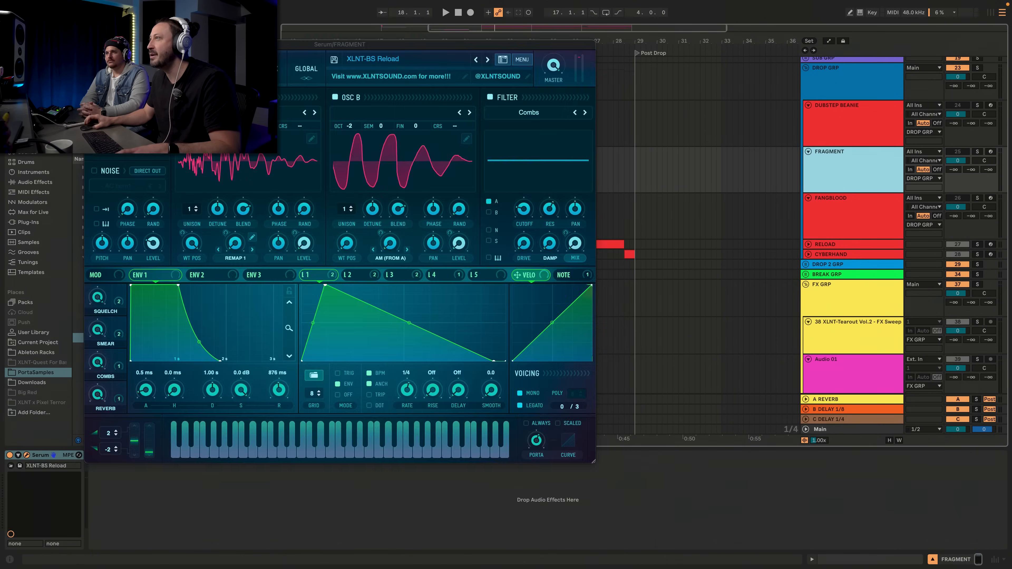
click(374, 61)
key(m)
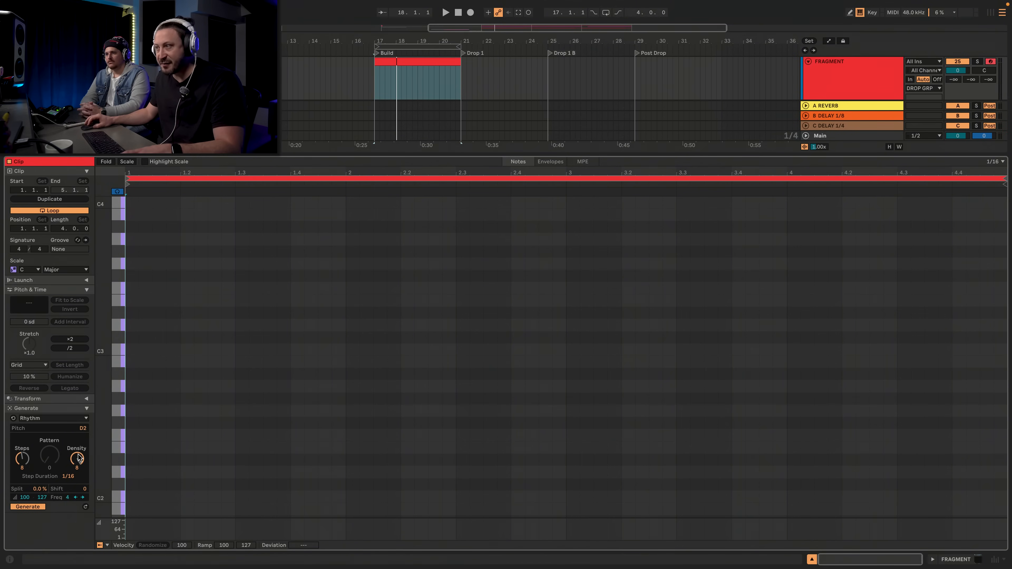
Step: Generate a D2 rhythm with 1/8 step duration in the FRAGMENT clip and vary the first bar's density from 8 down to 4
drag(126, 324, 1007, 337)
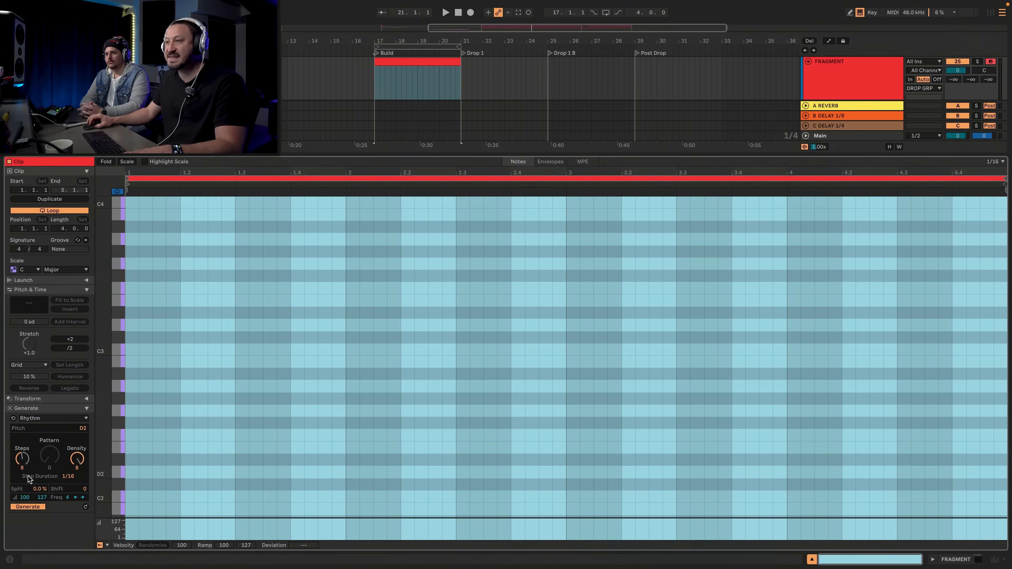
mouse_move(67, 477)
mouse_down()
mouse_move(68, 488)
mouse_move(68, 465)
mouse_move(77, 474)
mouse_up()
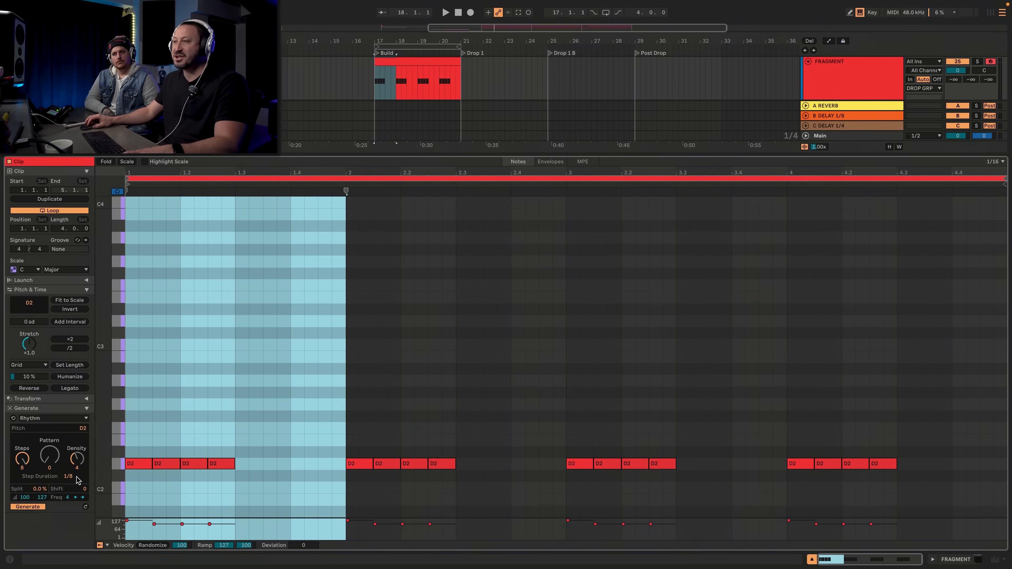
drag(78, 466, 78, 451)
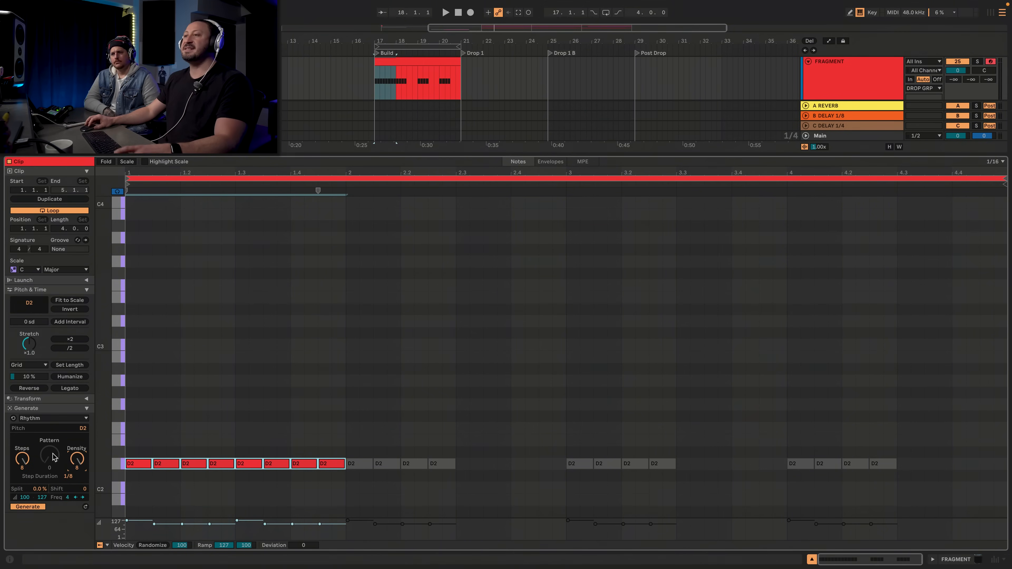
key(Down)
key(Down)
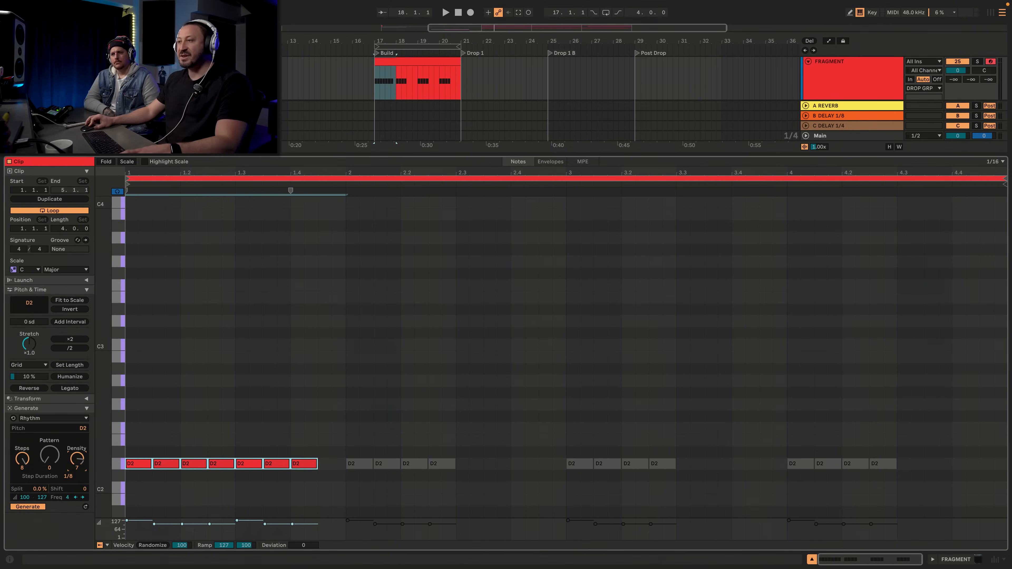
key(Down)
drag(77, 460, 77, 466)
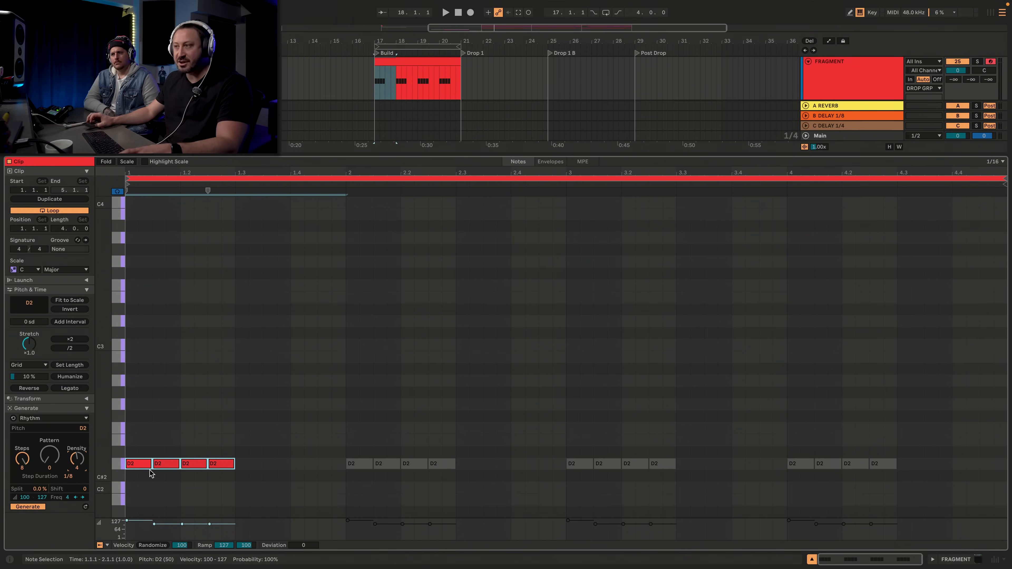
Step: Select the clip's entire contents, apply density 4 with pattern 7 to the rhythm and play it back
key(ctrl+a)
drag(77, 463, 77, 454)
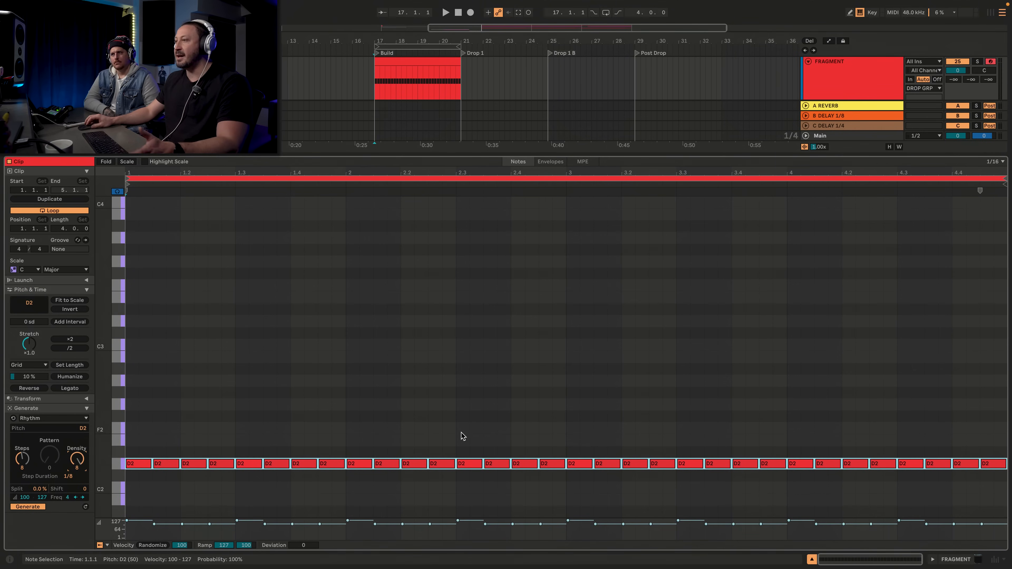
drag(78, 460, 76, 459)
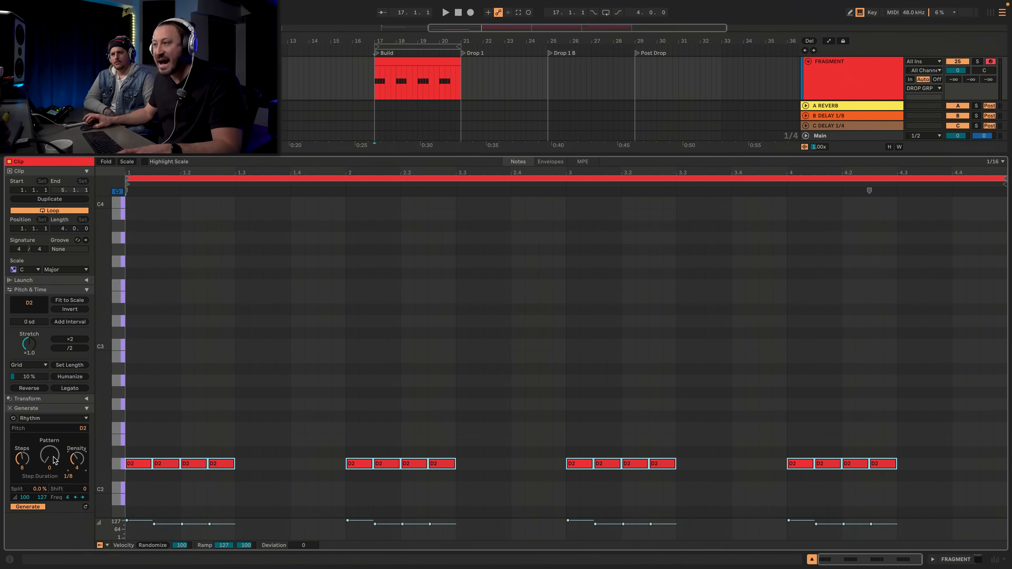
mouse_move(49, 453)
mouse_down()
mouse_move(48, 442)
mouse_move(48, 452)
mouse_up()
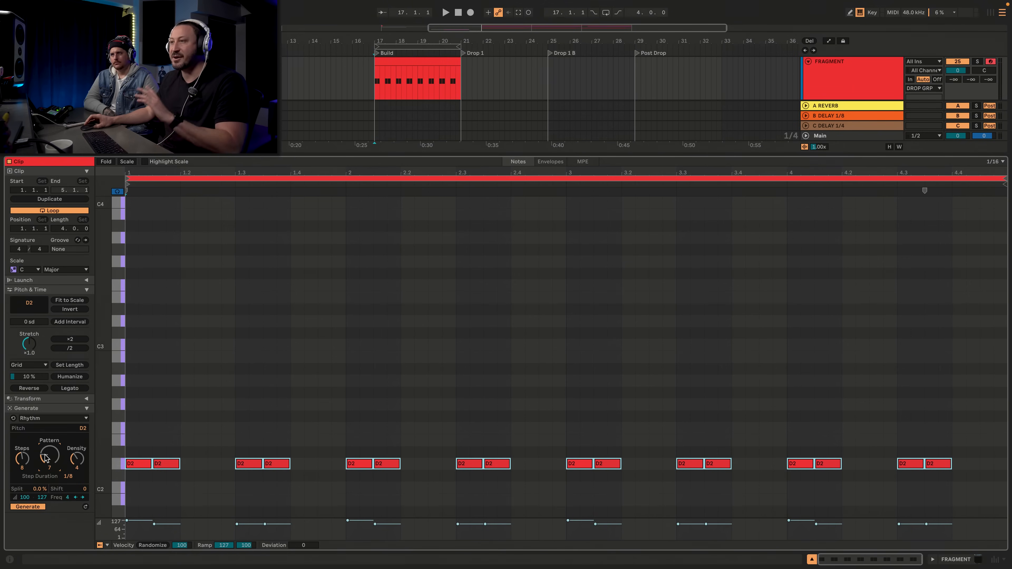
key(space)
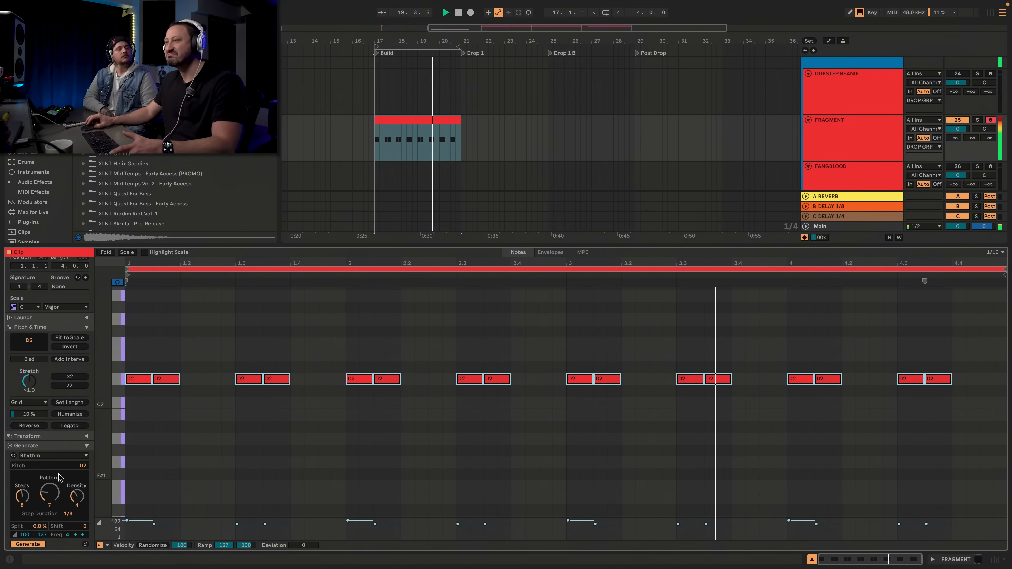
Step: Try the rhythm with pattern 9, raise the steps to 9 with pattern 15 and play it back
drag(45, 494, 67, 489)
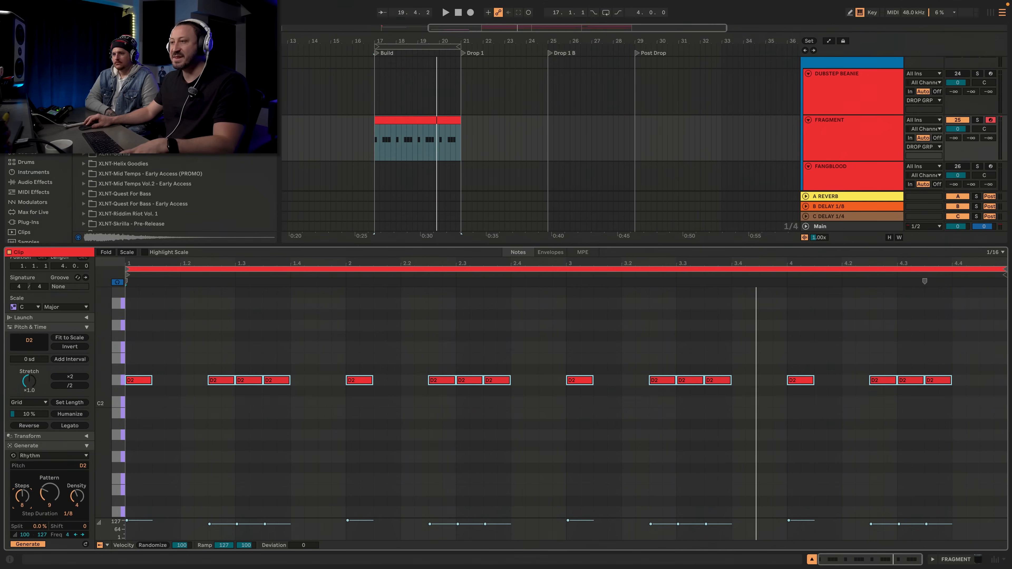
drag(22, 497, 22, 493)
key(space)
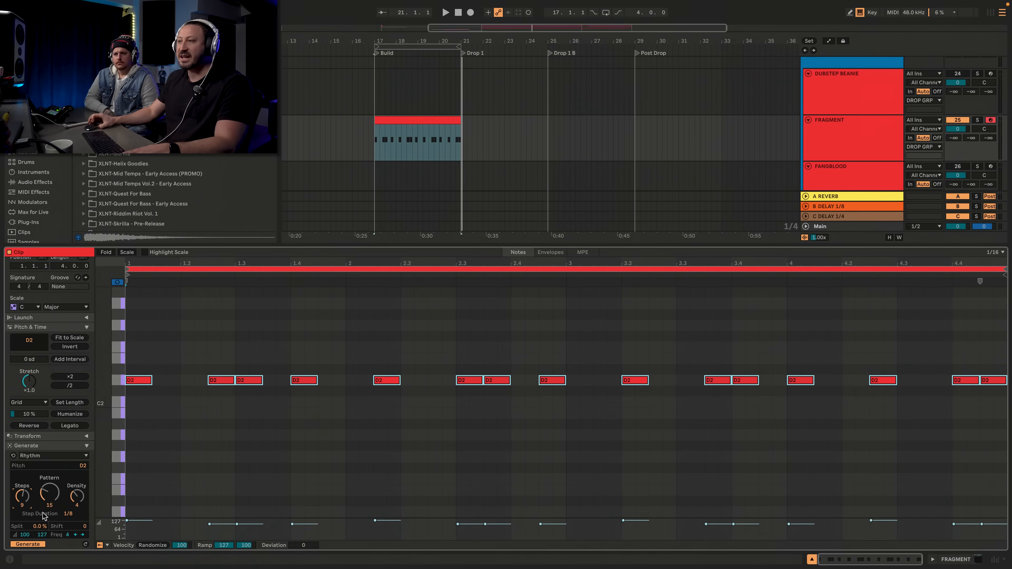
Step: Set the rhythm to 7 steps with pattern 8 and audition it
drag(22, 497, 22, 506)
key(space)
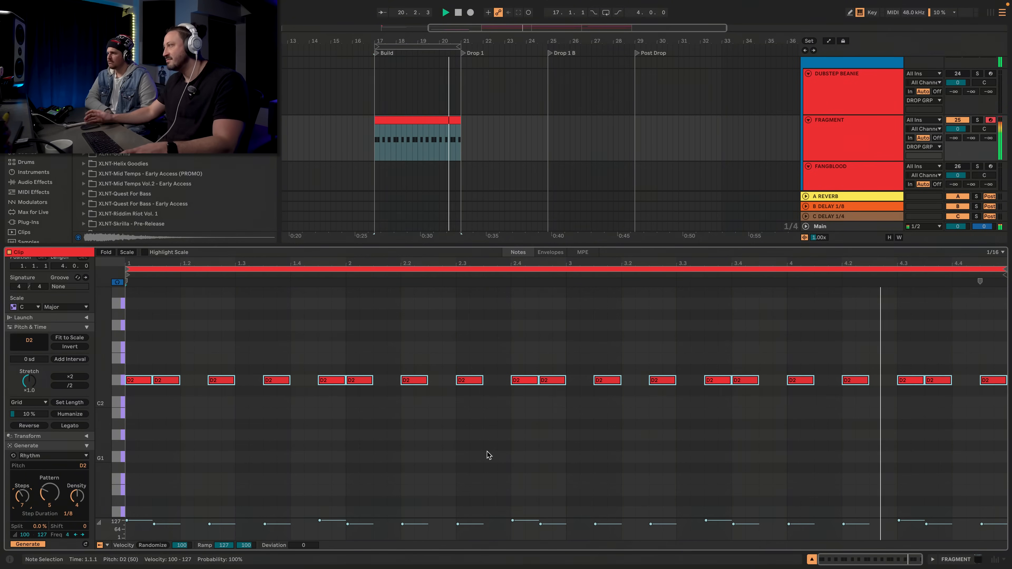
key(space)
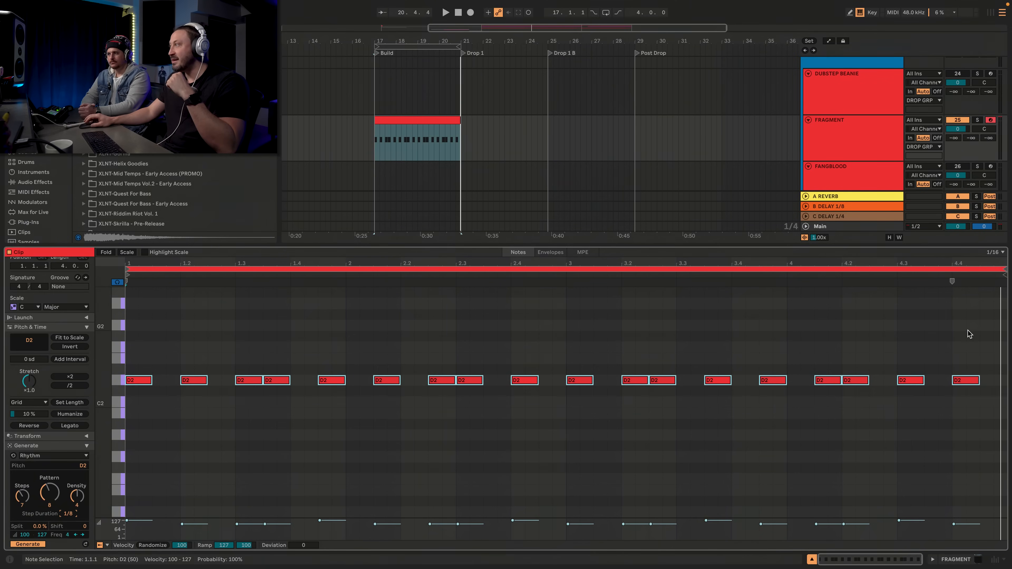
Step: Delete all notes after the first bar of the FRAGMENT clip
drag(992, 330, 356, 511)
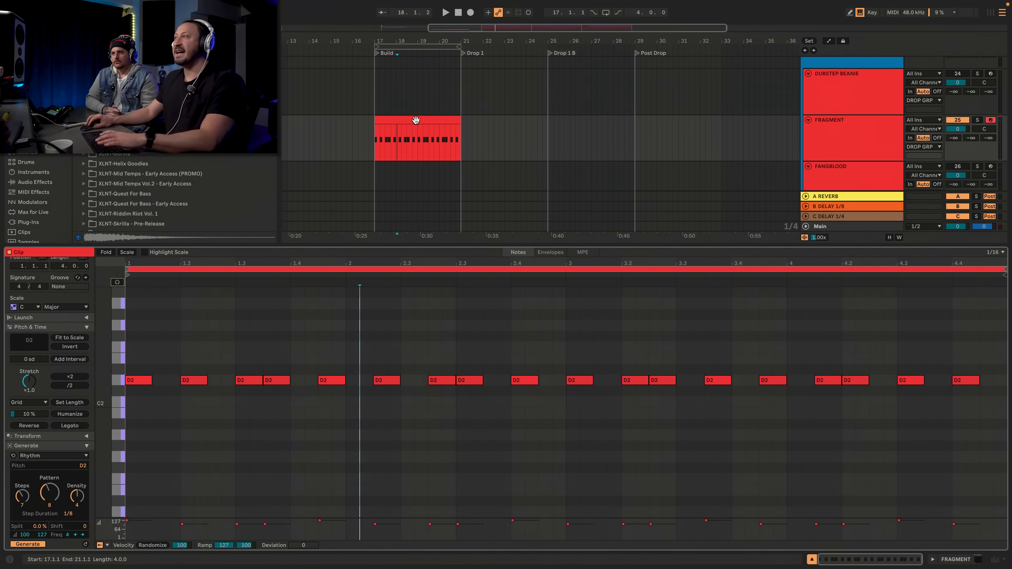
drag(352, 343, 994, 430)
key(Delete)
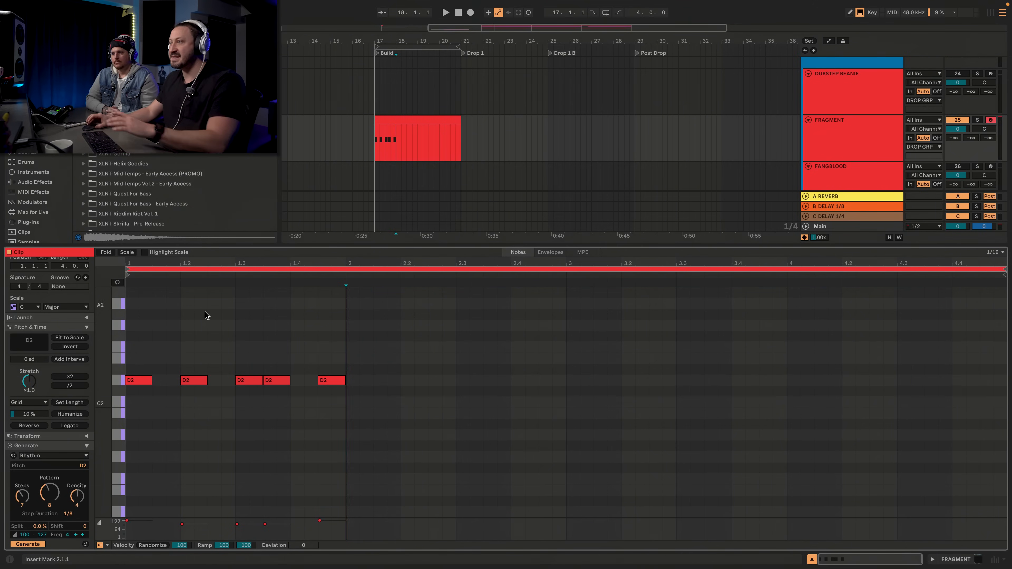
Step: Generate a pattern 9 rhythm in the clip's second bar and play the first two bars as a loop
drag(348, 358, 567, 402)
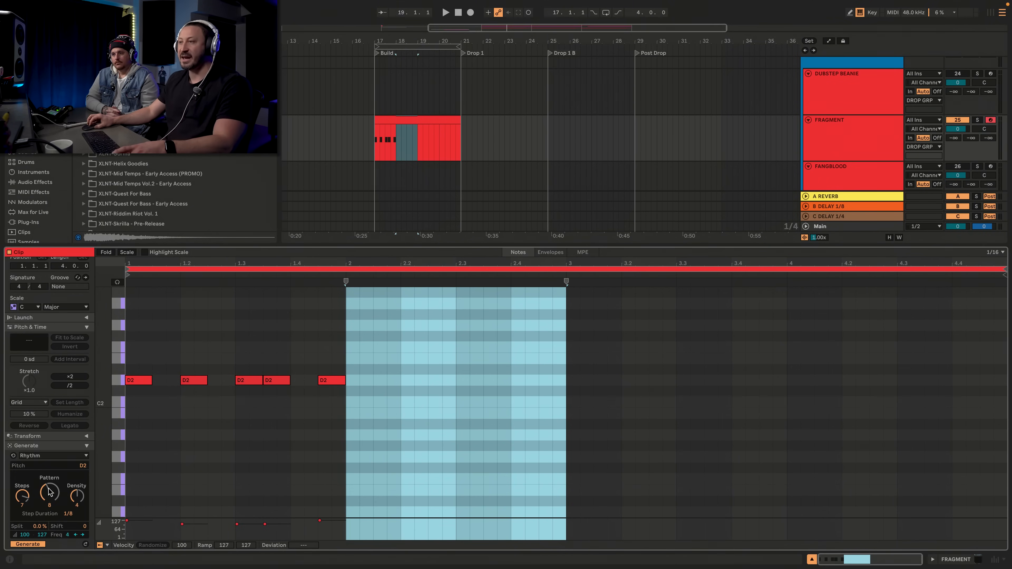
scroll(49, 492, up, 1)
key(space)
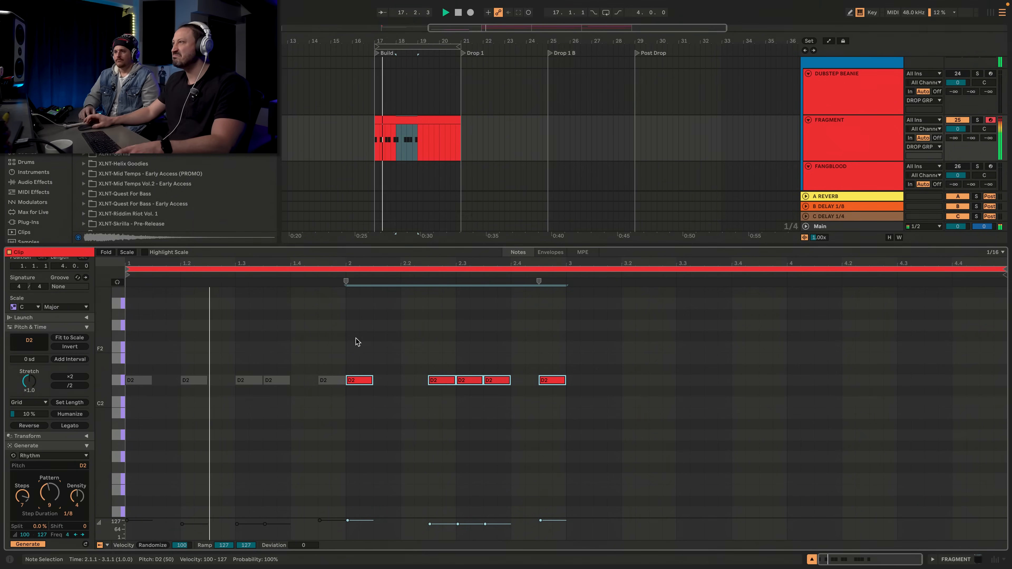
drag(418, 149, 375, 144)
key(ctrl+l)
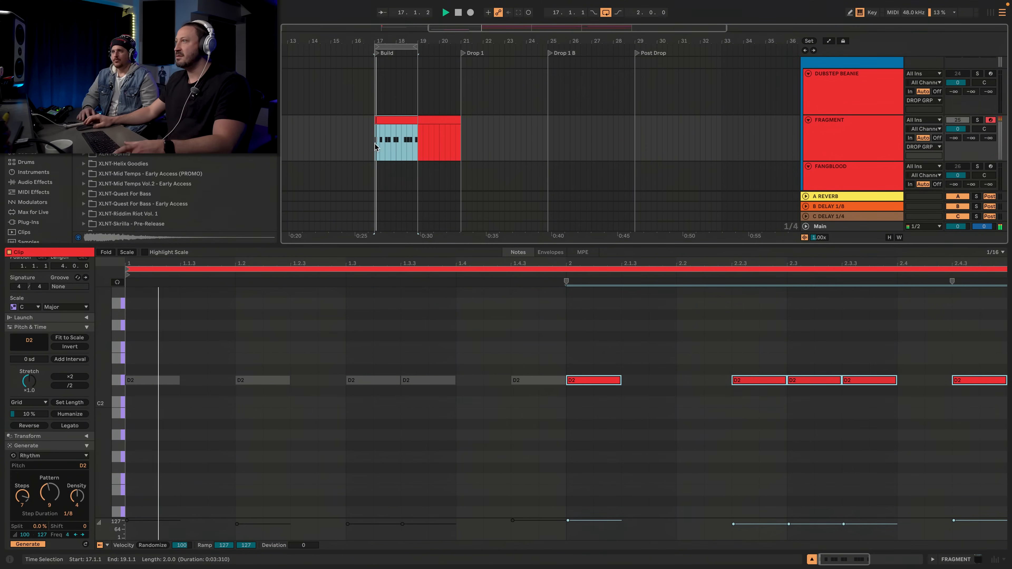
Step: Move the loop to the clip's last two bars and generate a pattern 17 rhythm in the third bar, playing it back
double_click(394, 122)
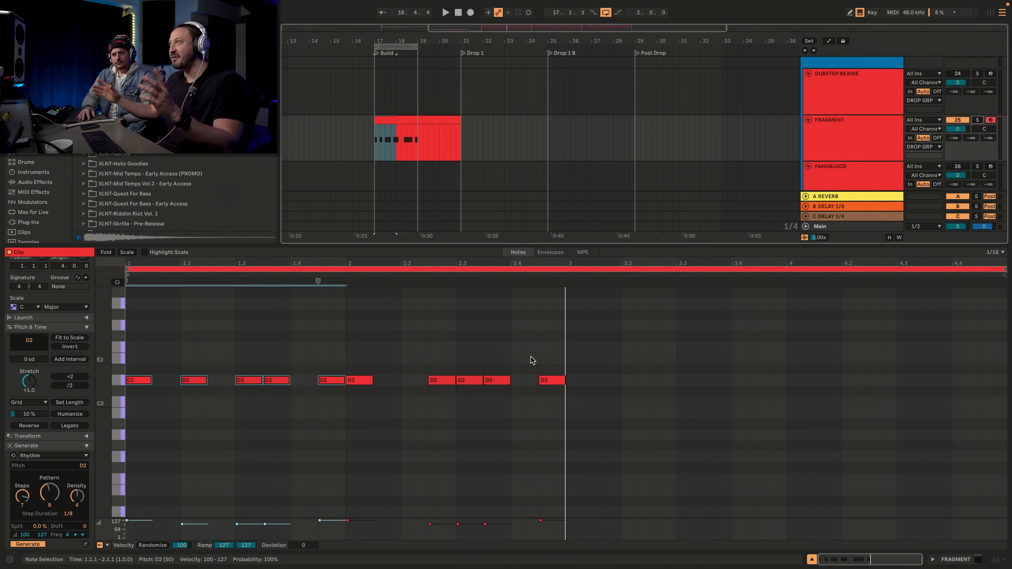
drag(403, 47, 447, 48)
drag(566, 368, 787, 444)
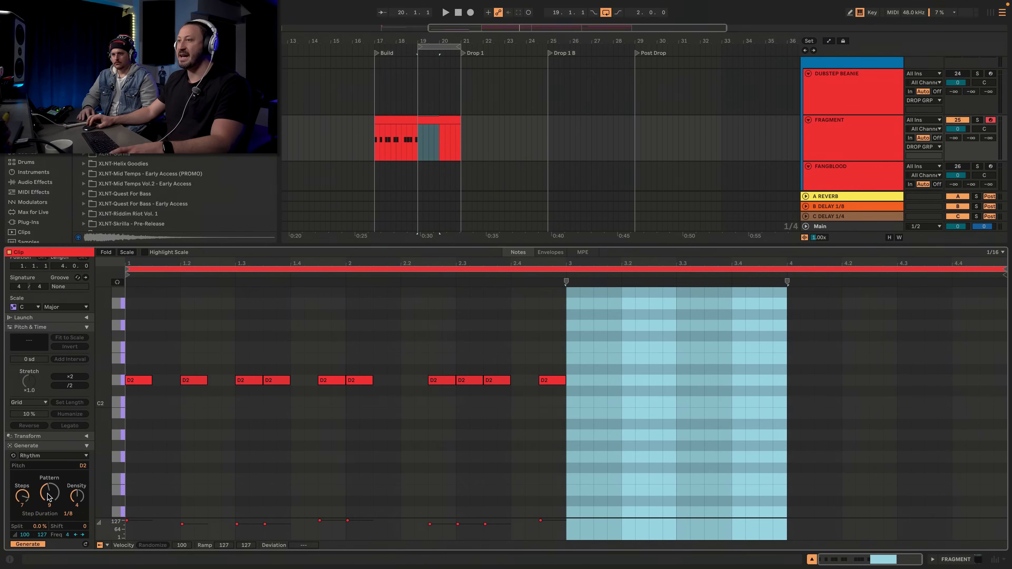
drag(50, 493, 50, 461)
key(space)
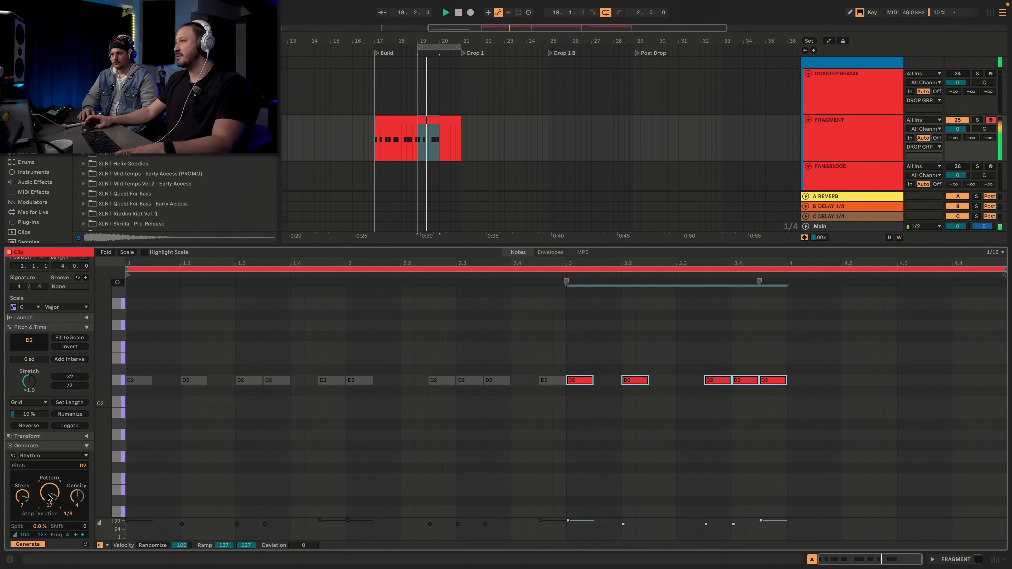
Step: Generate a pattern 9 rhythm in the FRAGMENT clip's fourth bar and audition it
drag(789, 340, 1011, 410)
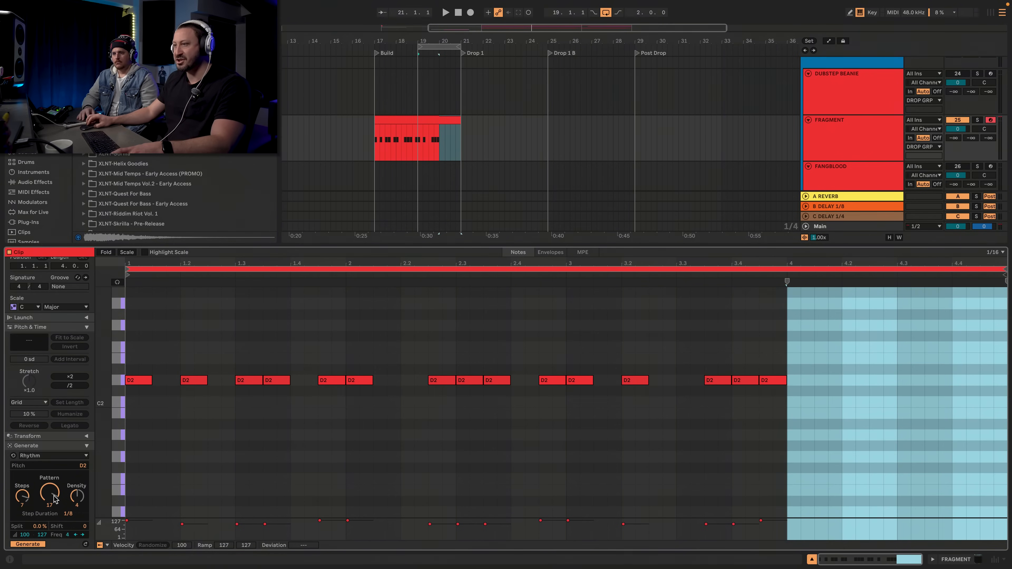
drag(54, 500, 54, 513)
key(space)
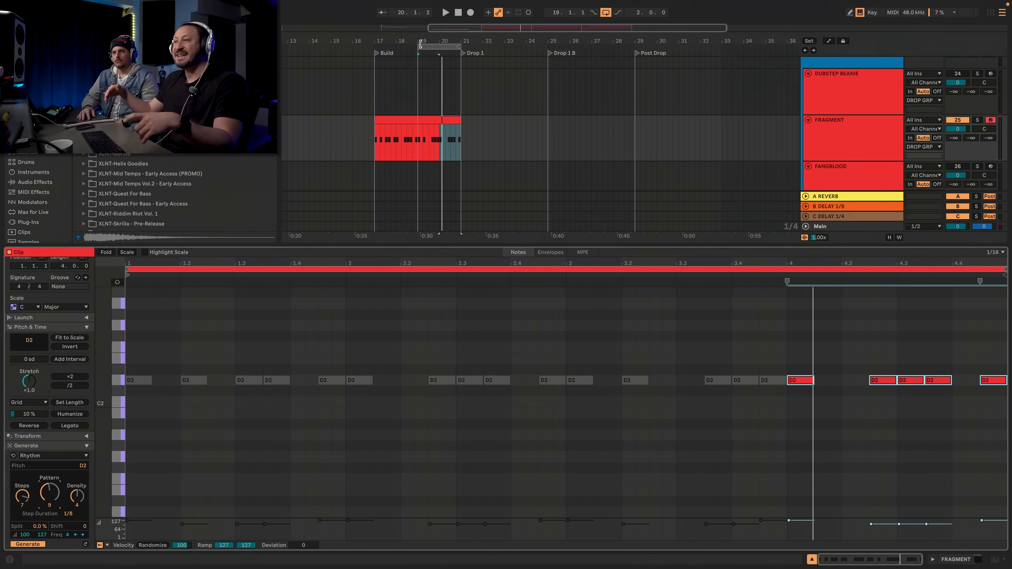
Step: Extend the loop back to bar 17 to cover all four bars and select the FRAGMENT clip
drag(420, 44, 376, 52)
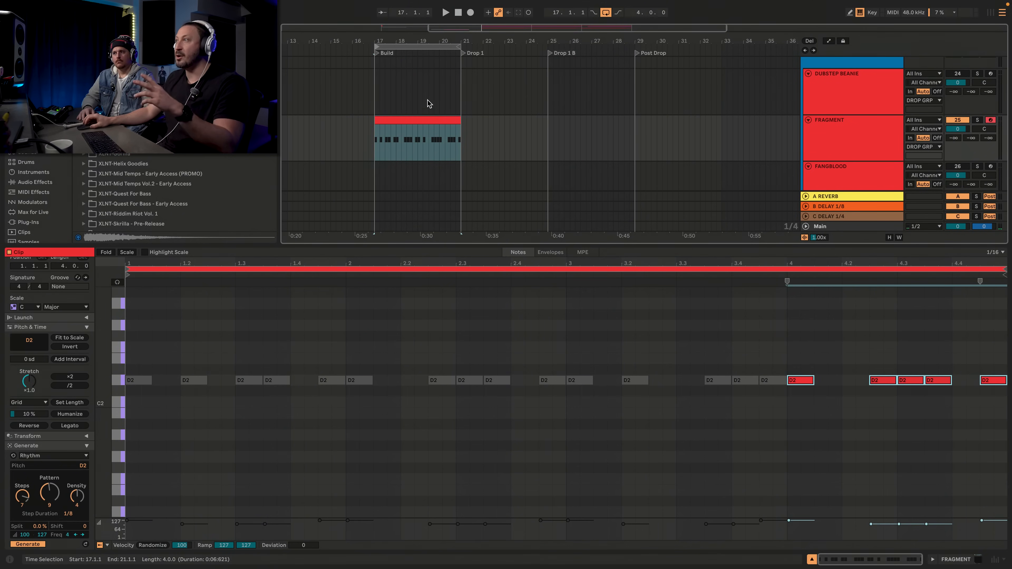
click(438, 120)
click(339, 430)
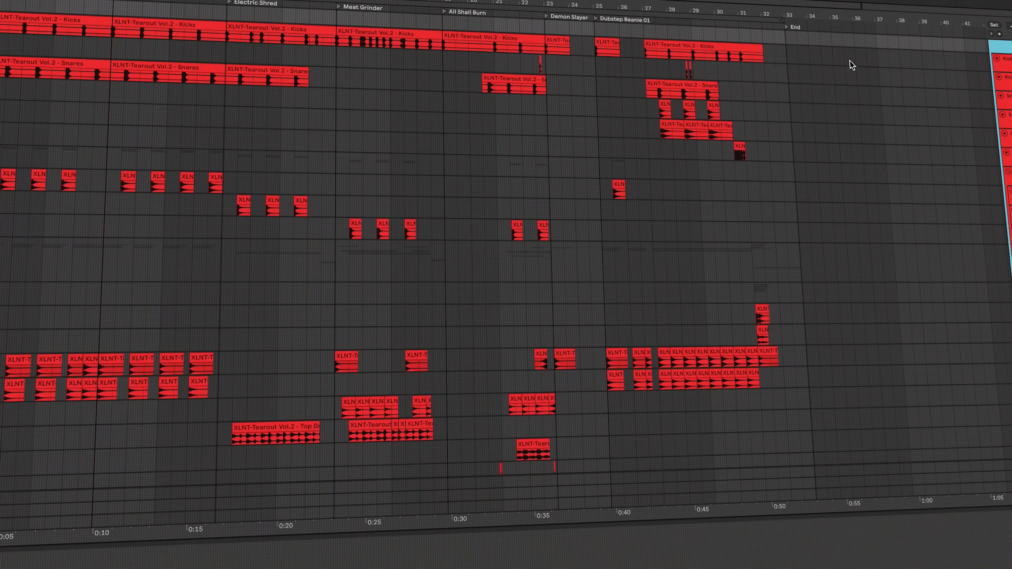
scroll(850, 61, down, 15)
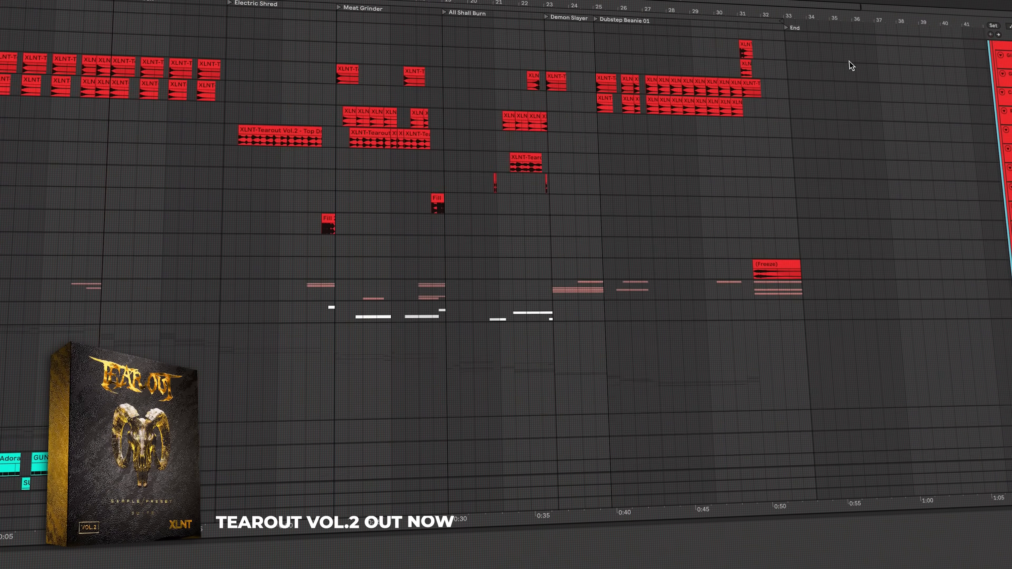
scroll(850, 61, down, 15)
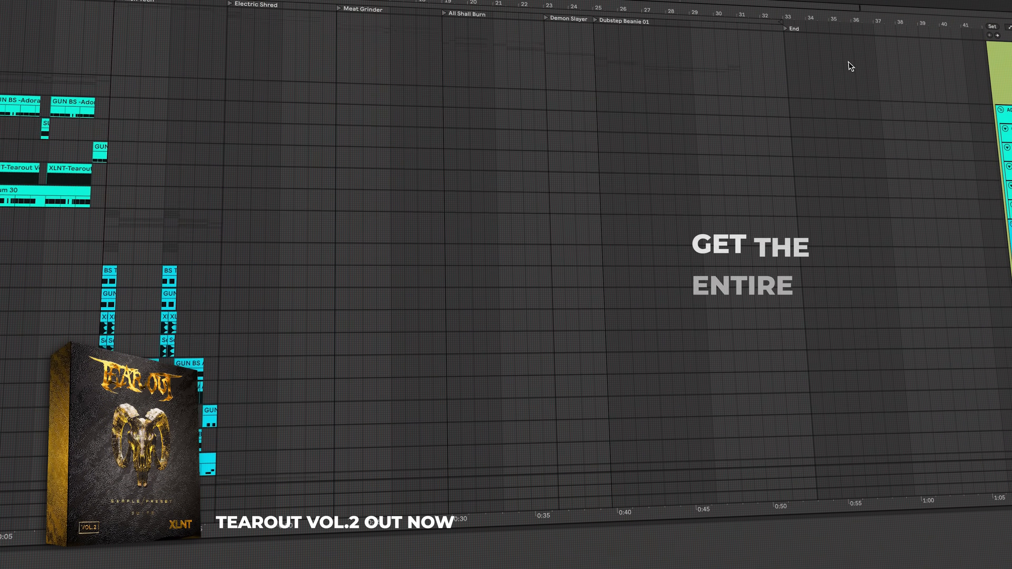
scroll(848, 61, down, 15)
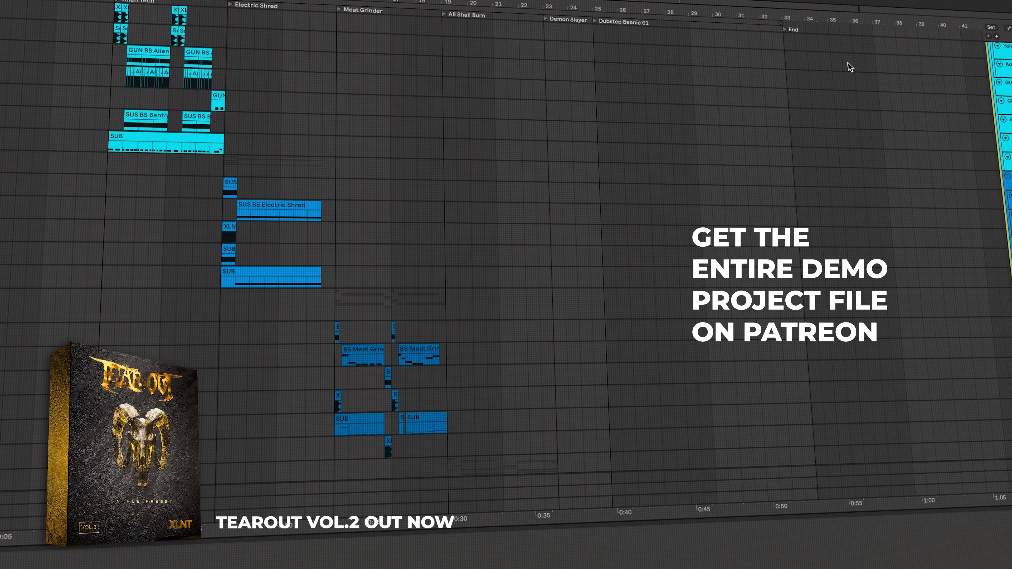
scroll(848, 62, down, 15)
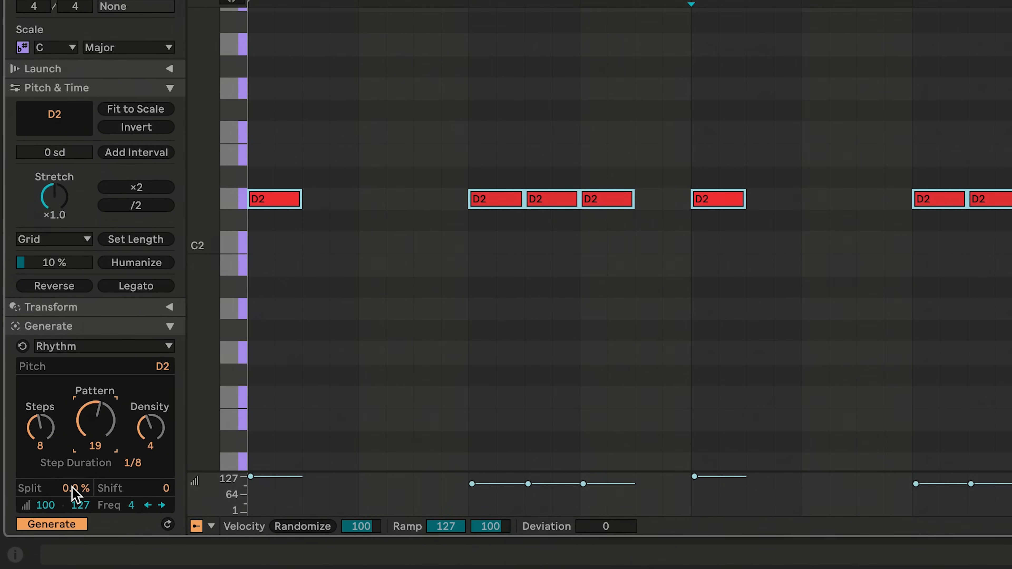
Step: Try the rhythm generator's Split at 70% and 38%, and reset it to 0%
drag(75, 495, 75, 447)
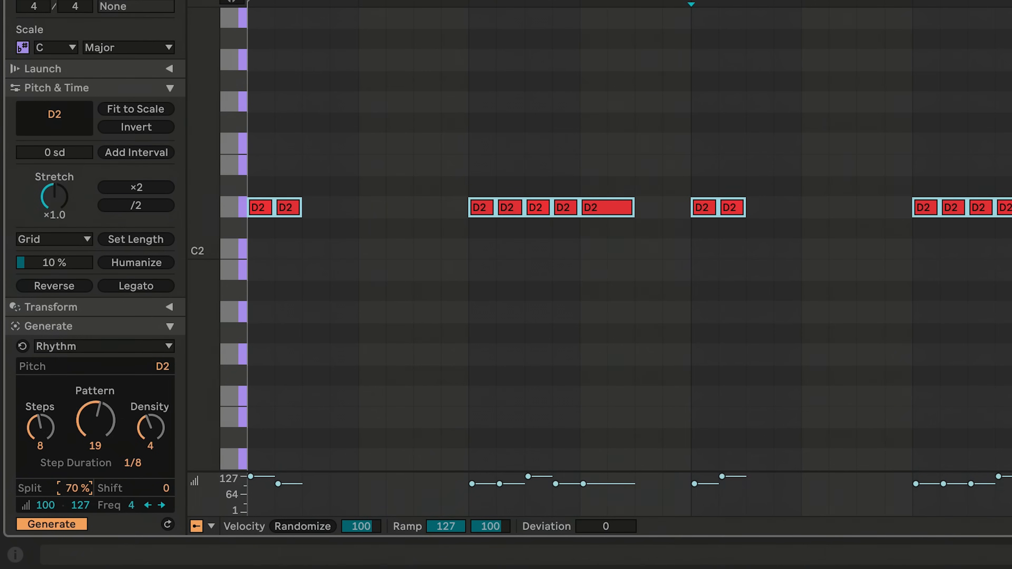
drag(75, 488, 75, 503)
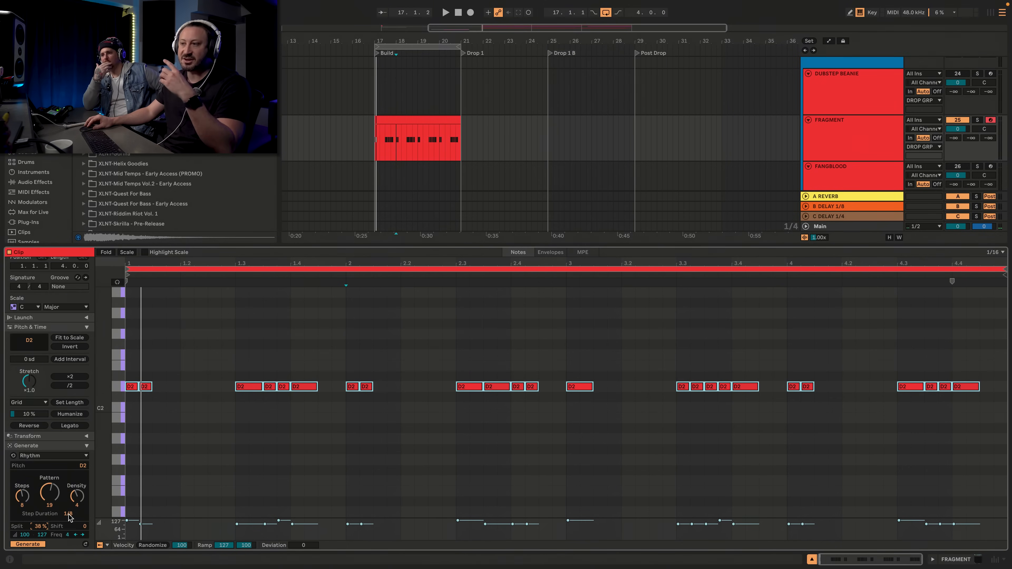
drag(40, 526, 40, 501)
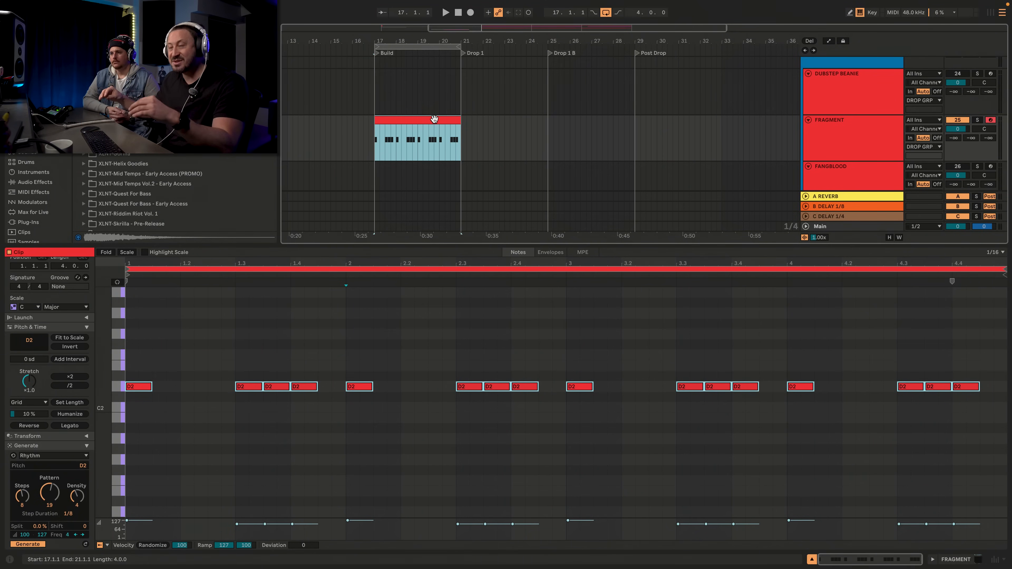
Step: Unfold the RELOAD track to show its notes and play the four-bar loop
scroll(490, 106, down, 3)
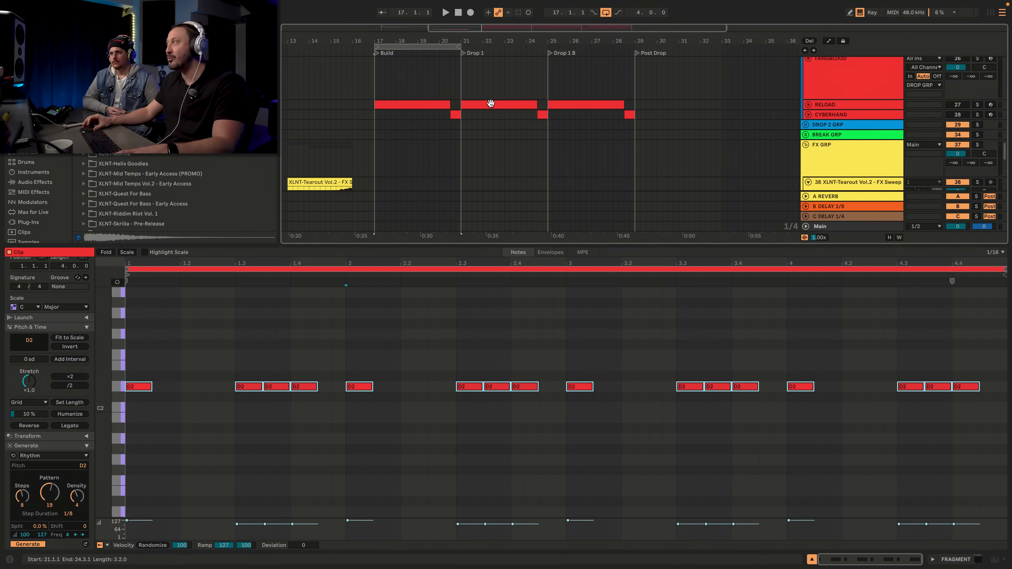
click(809, 93)
scroll(411, 119, up, 2)
click(410, 168)
key(space)
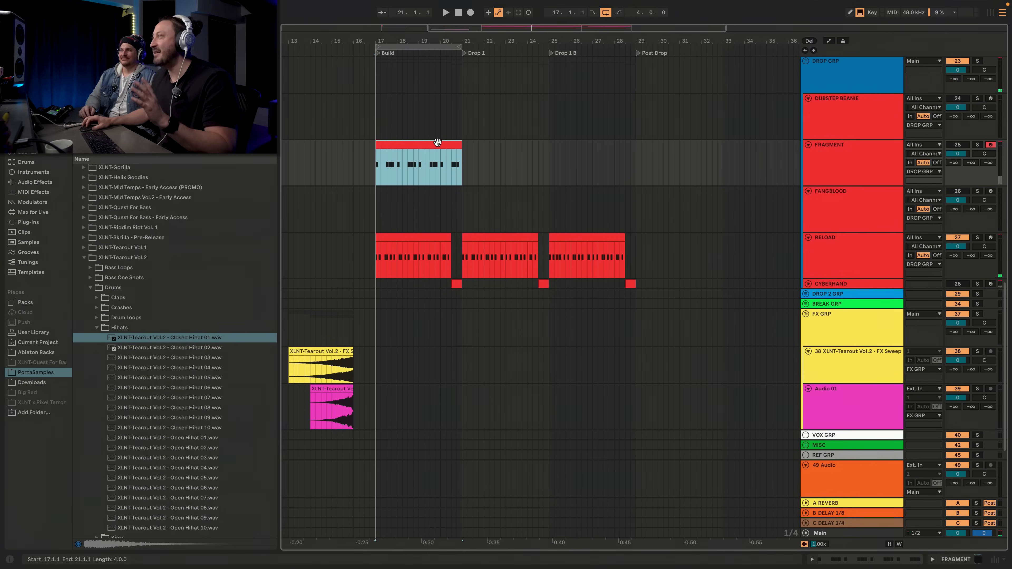
Step: Reopen the FRAGMENT clip's notes and enlarge the note editor
double_click(437, 142)
drag(574, 430, 617, 208)
scroll(345, 433, down, 2)
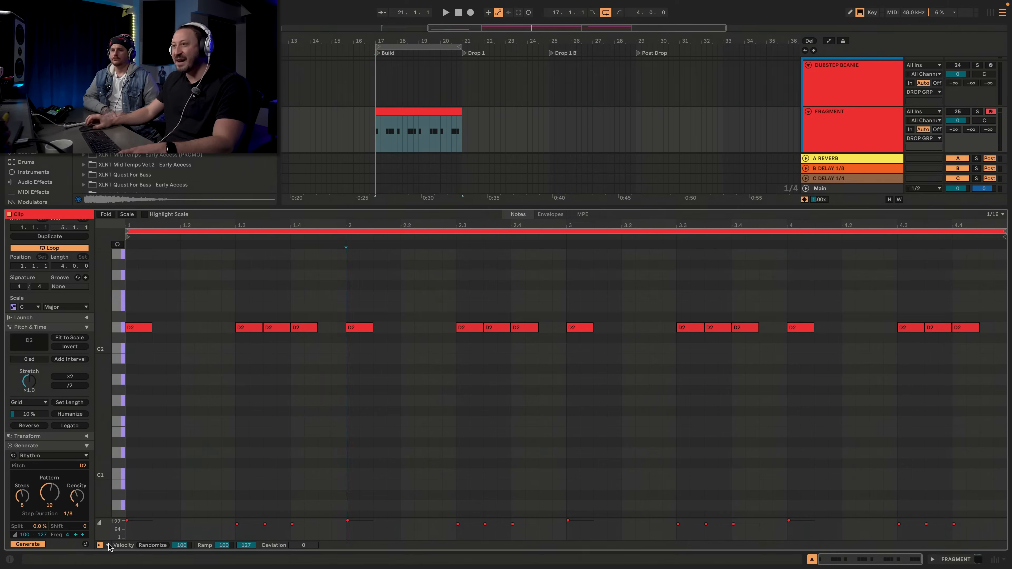
Step: Set the rhythm's step duration to 1/12 with 13 steps and pattern 158, and audition it
drag(68, 514, 69, 528)
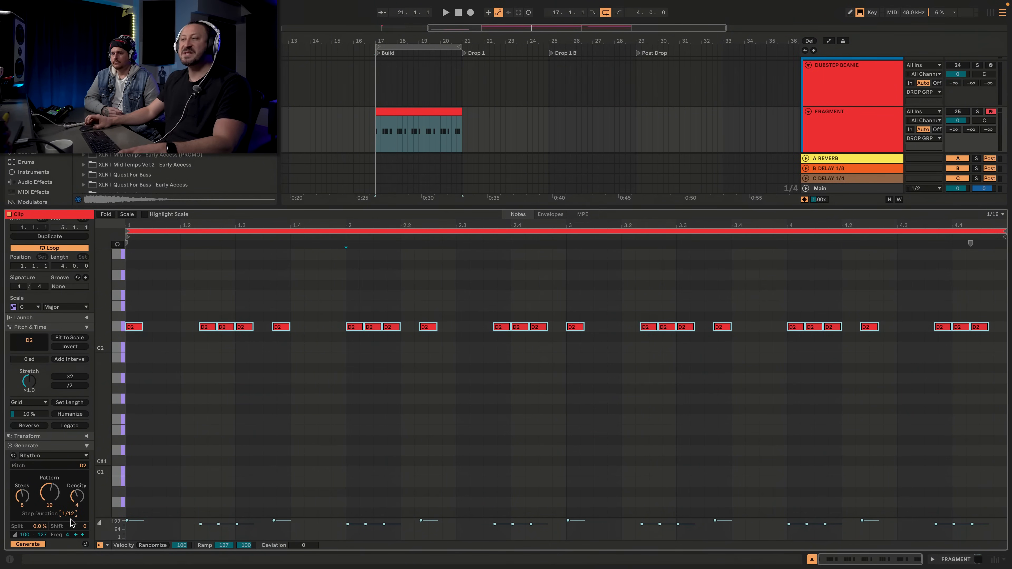
drag(69, 514, 52, 478)
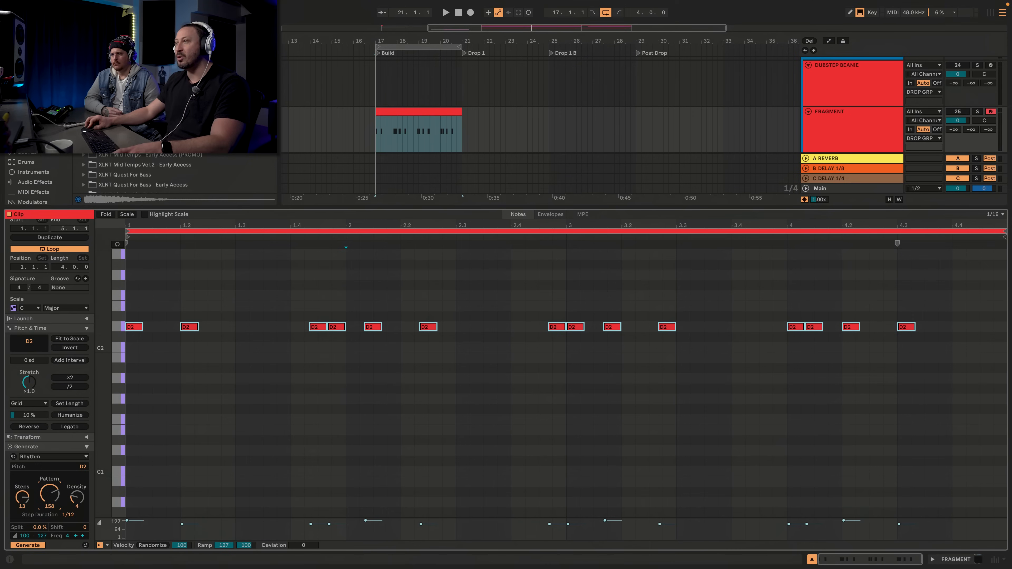
key(space)
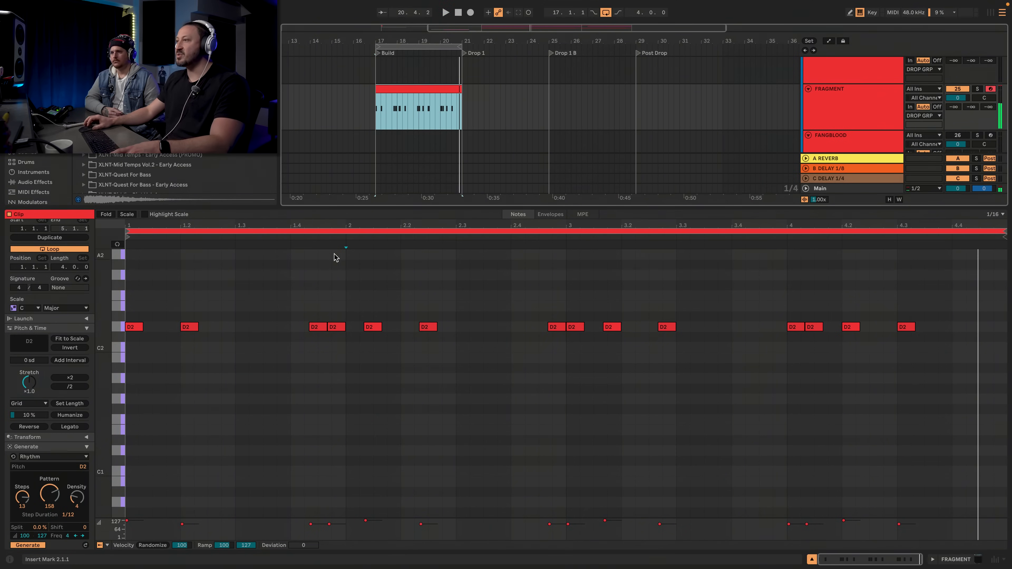
Step: Raise the rhythm's density to 5 and try patterns 357, 337 and 329 with playback
drag(76, 502, 76, 498)
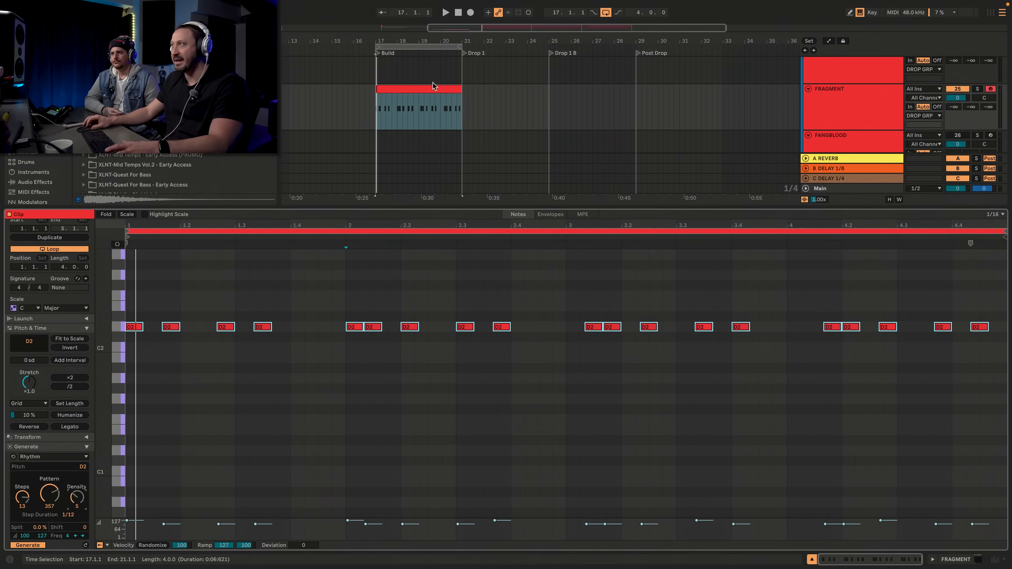
drag(50, 497, 51, 507)
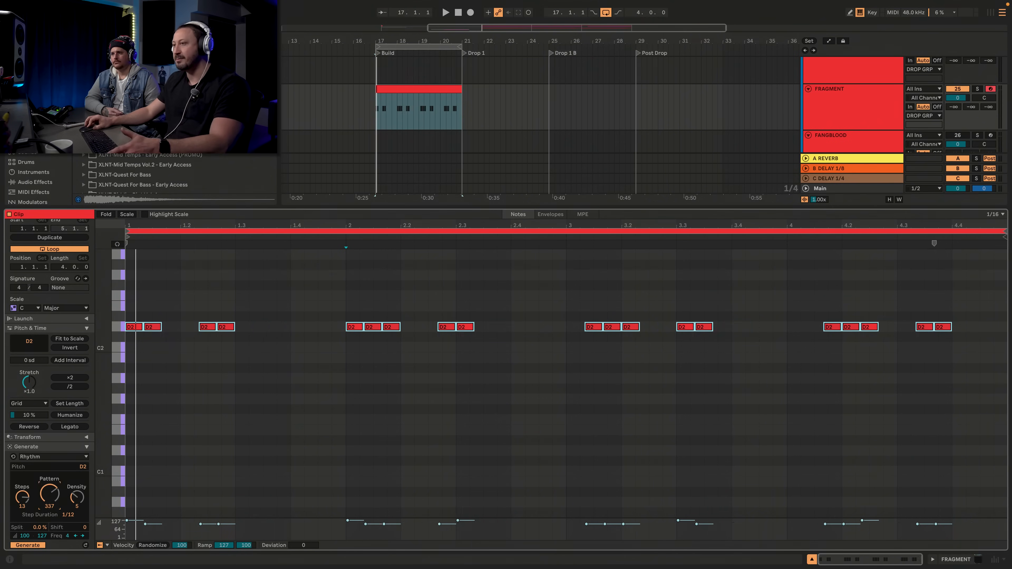
key(space)
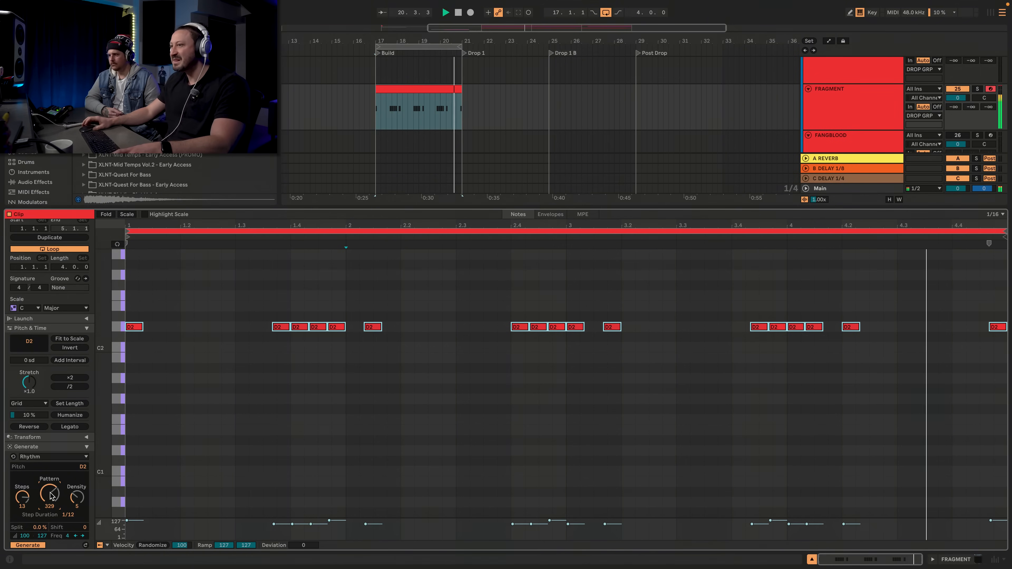
Step: Raise the density to 6 and audition patterns 276 and 352
mouse_move(50, 494)
mouse_down()
mouse_move(50, 517)
mouse_move(35, 508)
mouse_up()
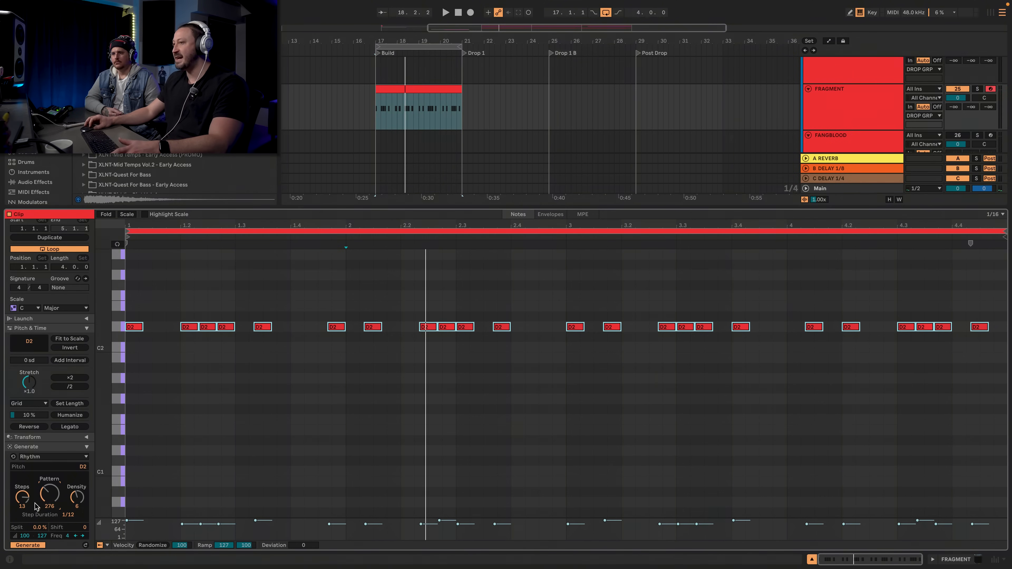
key(space)
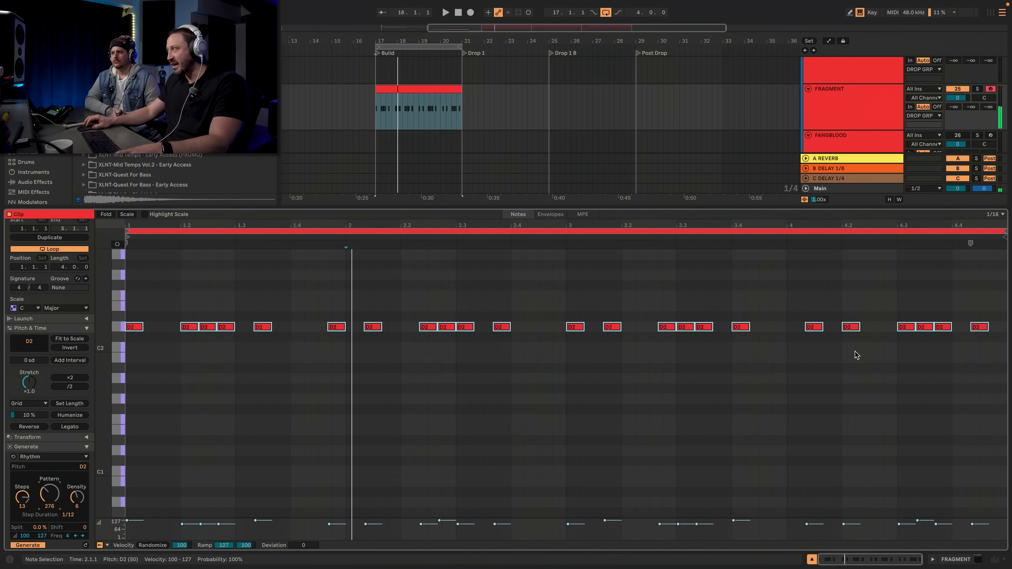
drag(50, 496, 50, 478)
key(space)
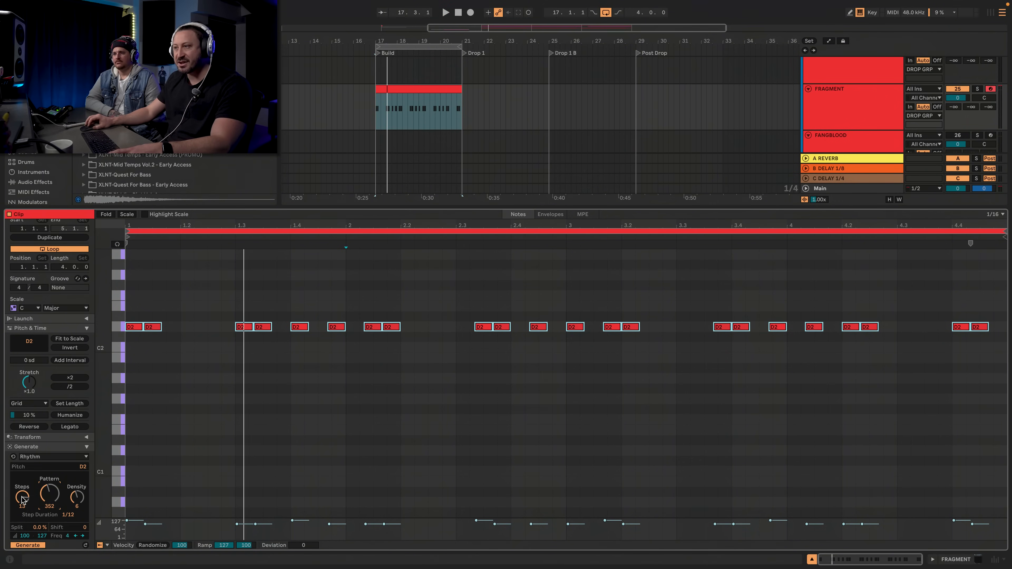
Step: Reduce the rhythm to 8 steps with pattern 9 and play it back
drag(22, 497, 22, 521)
key(space)
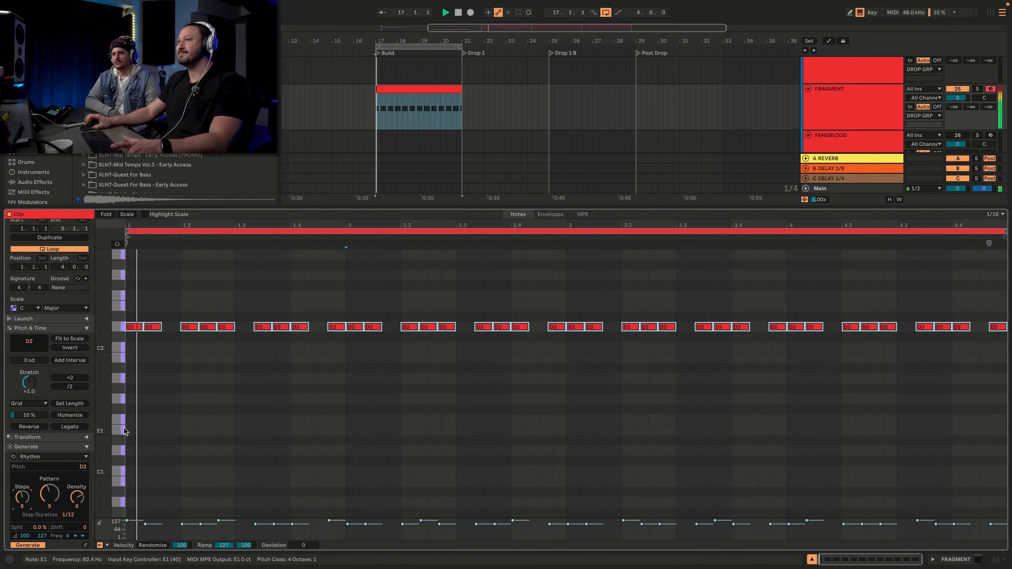
key(space)
Step: Try a sparser rhythm with density 2, 7 steps and pattern 3 during playback
drag(77, 498, 77, 511)
key(space)
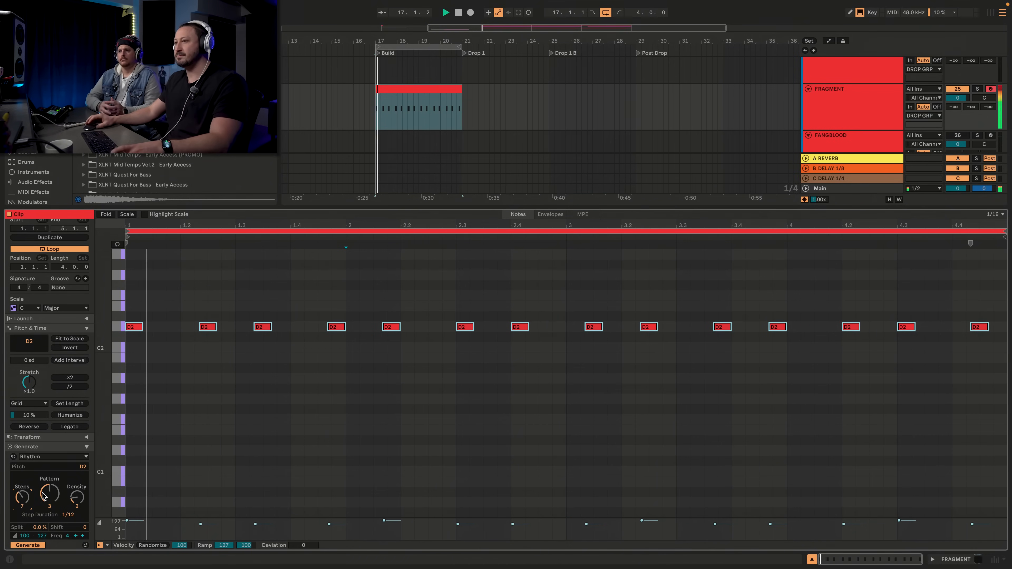
drag(28, 502, 28, 497)
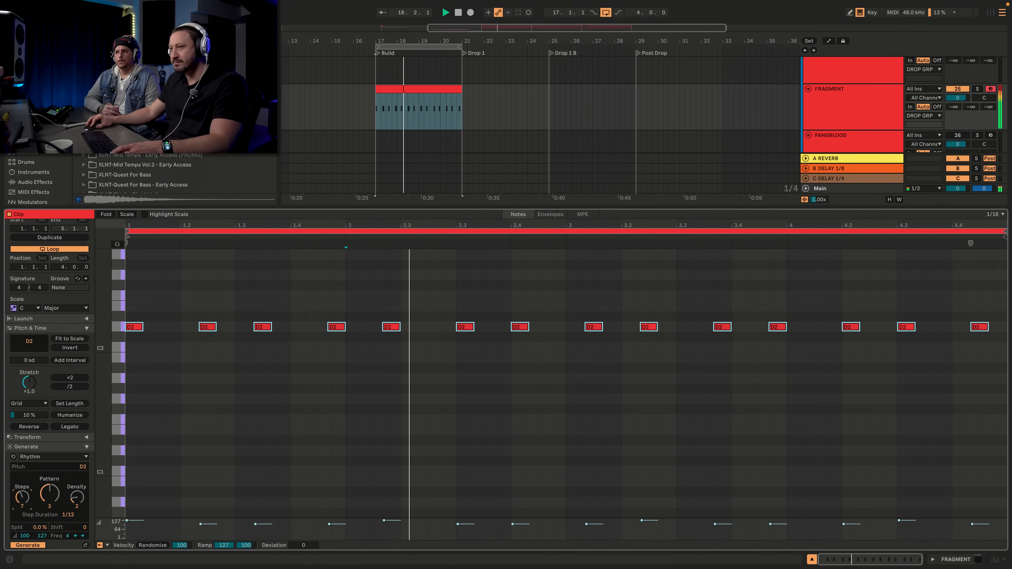
Step: Set the rhythm to 8 steps with density 4, and try pattern 31 and lower patterns
drag(49, 493, 77, 481)
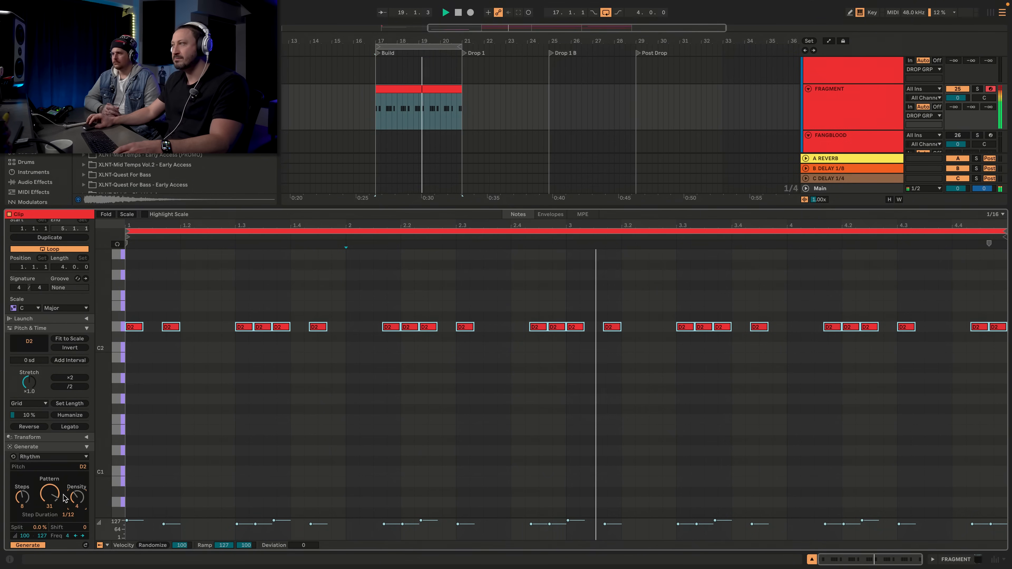
drag(59, 495, 59, 511)
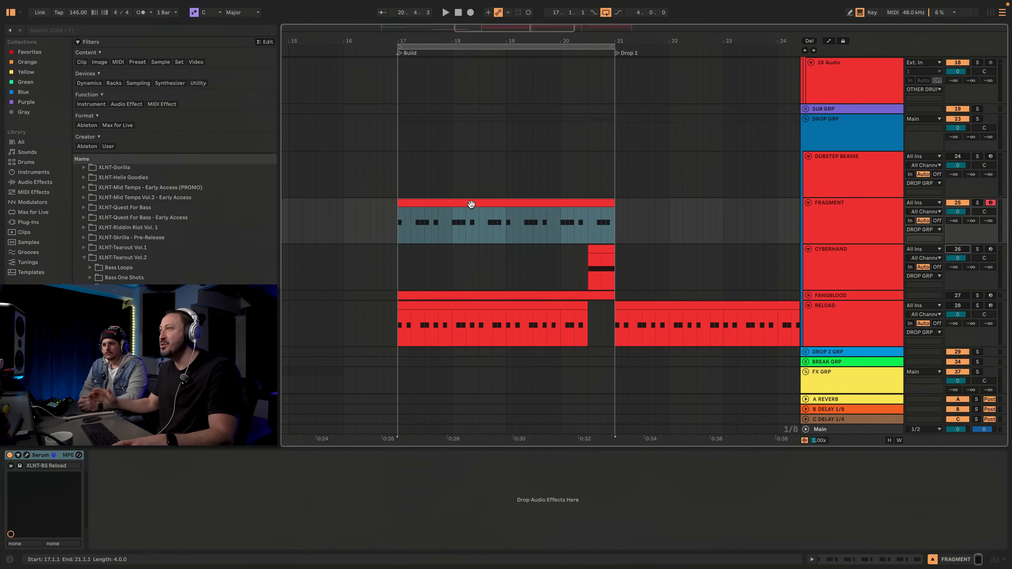
Step: Audition Serum presets on the FRAGMENT track, going through XLNT-GUN BS Alter and XLNT-GUN BS Anulbead to XLNT-GUN BS Ballpoint
click(471, 204)
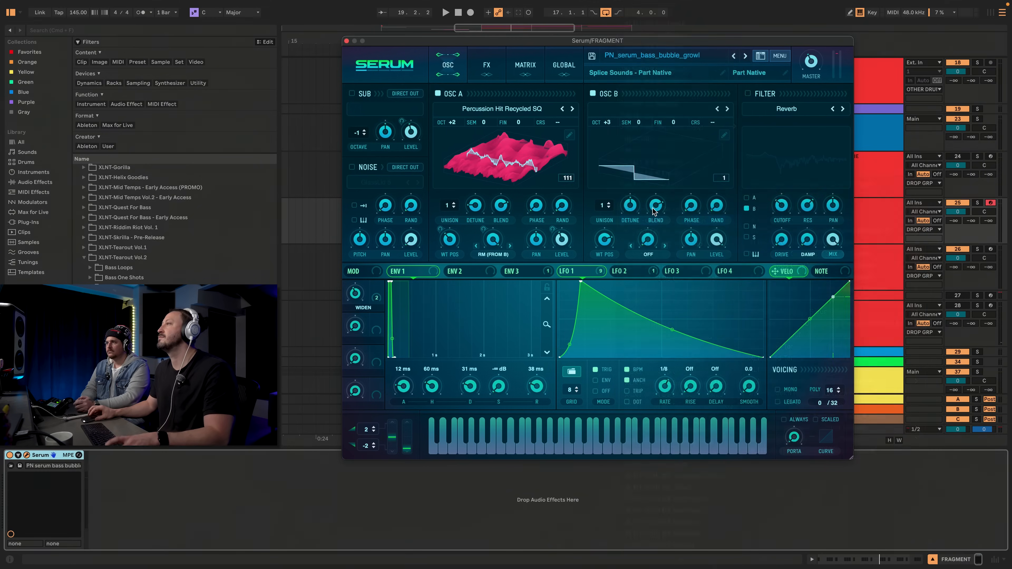
click(746, 55)
click(746, 56)
click(745, 56)
click(746, 56)
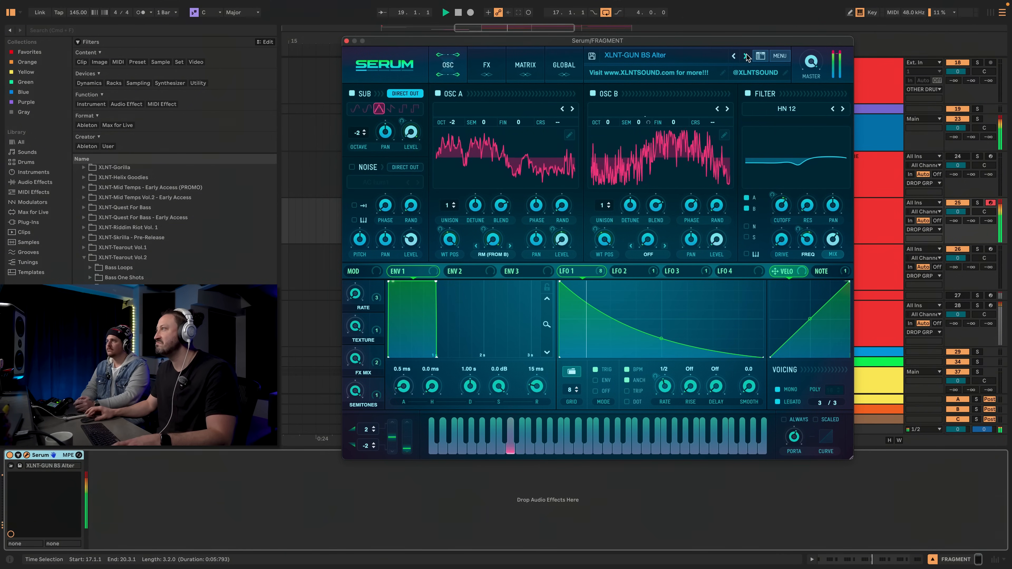
click(745, 56)
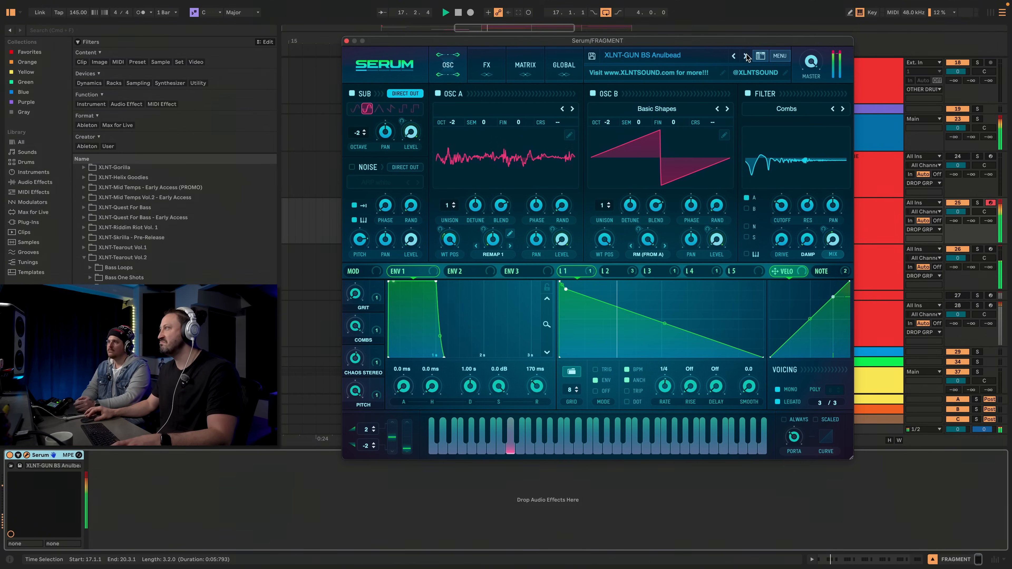
click(745, 56)
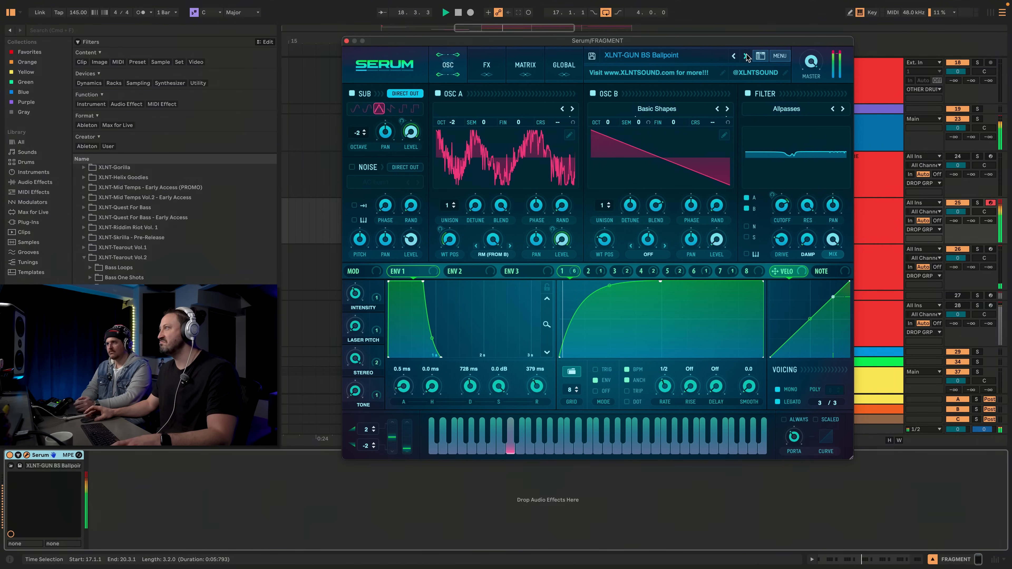
Step: Advance the FRAGMENT track's Serum preset past XLNT-GUN BS Can Opener to XLNT-GUN BS Carpal Tunnel and close the plug-in window
click(746, 56)
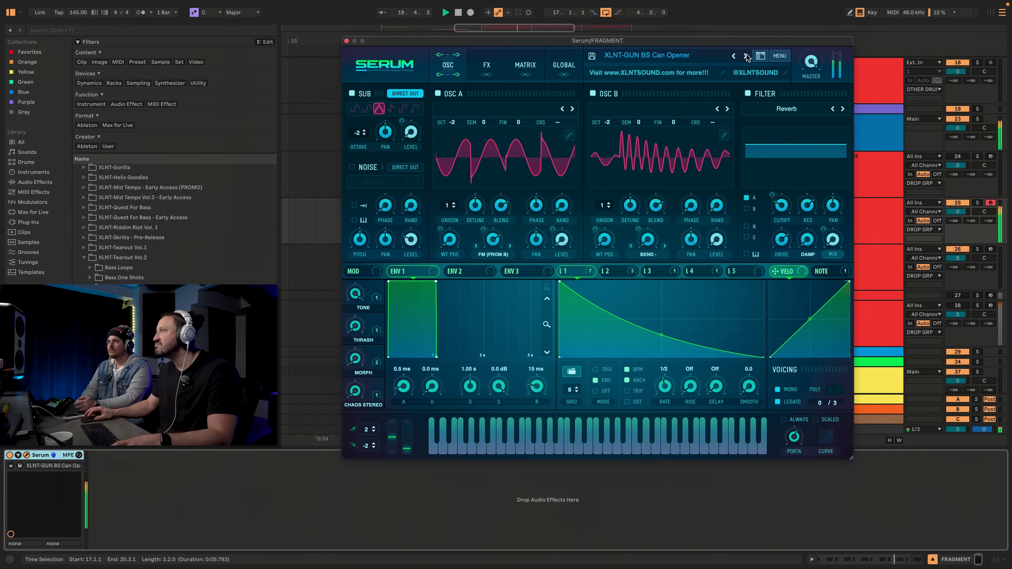
click(746, 56)
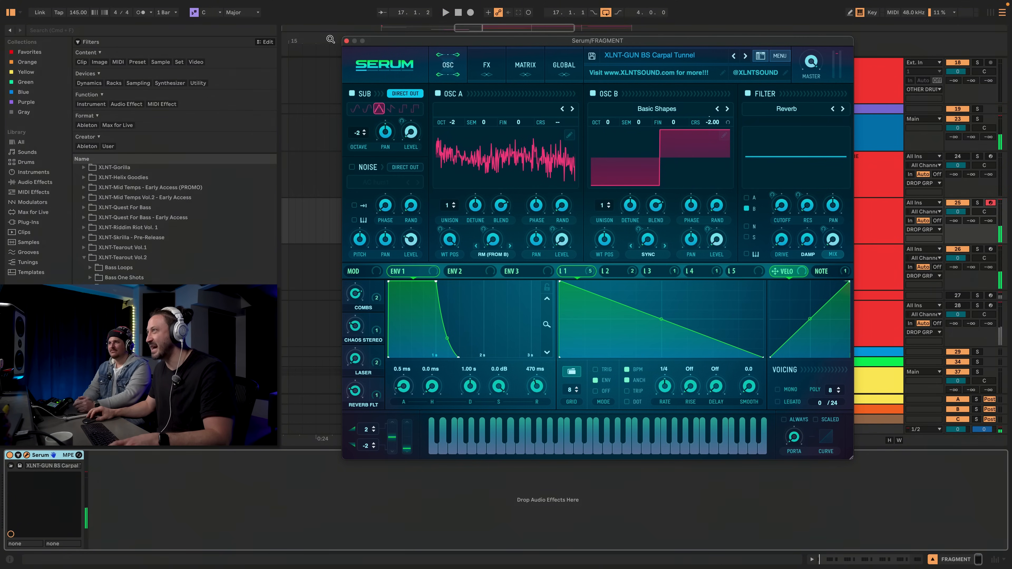
click(345, 41)
Step: Duplicate the FRAGMENT track together with its clip and Serum instrument
click(853, 224)
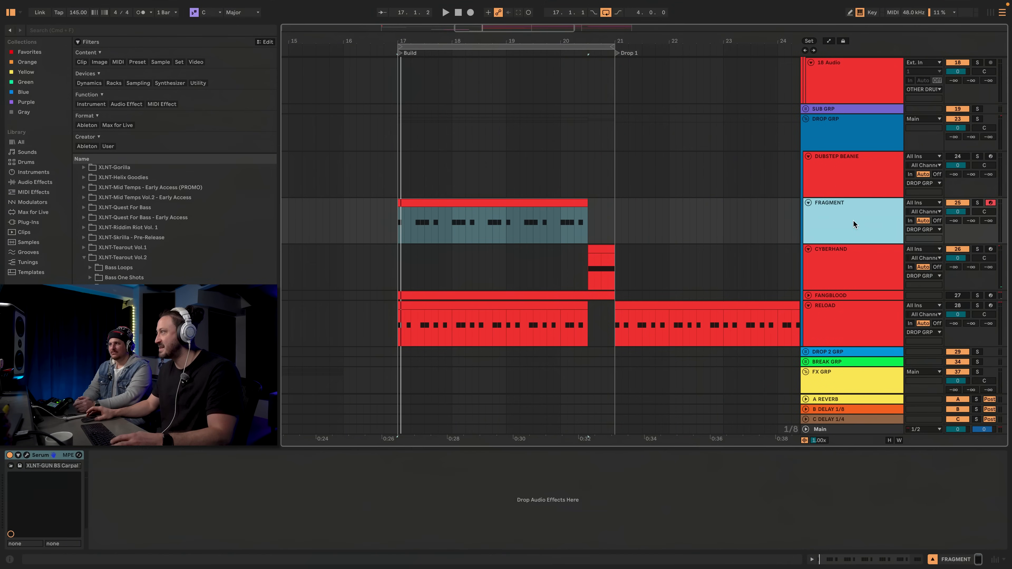
key(super+d)
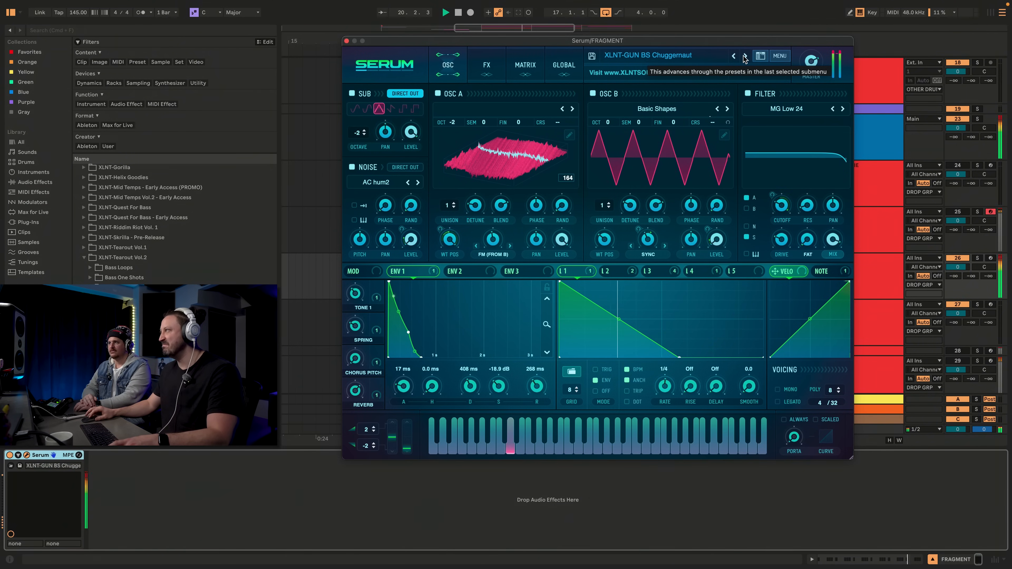
Step: Audition Serum presets on the duplicated track during playback, going from XLNT-GUN BS Chuggernaut through Chunk Trunk, Coilshot, Communicate, Copperhead and Cutie Pie to Deadman
click(744, 57)
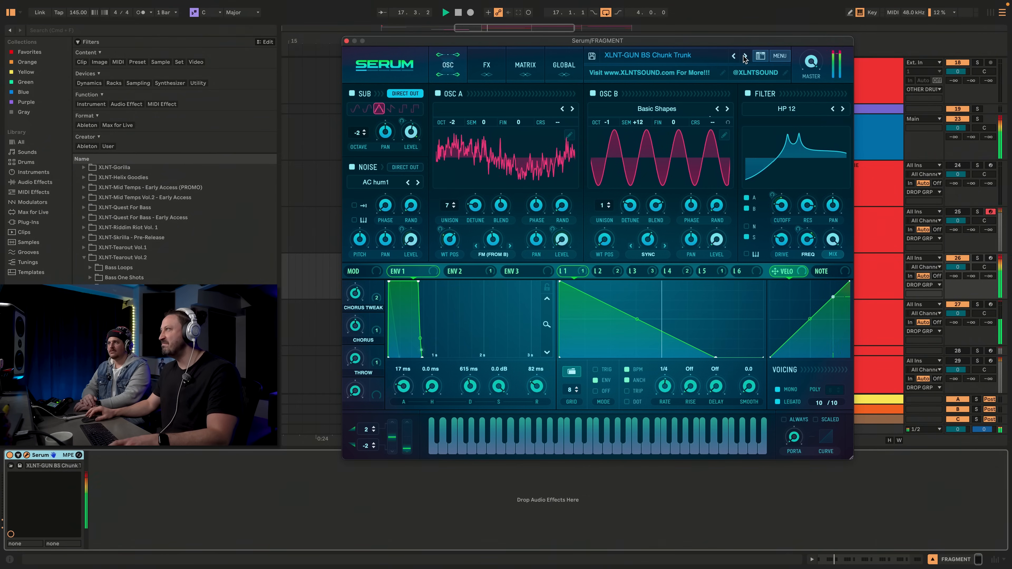
click(745, 56)
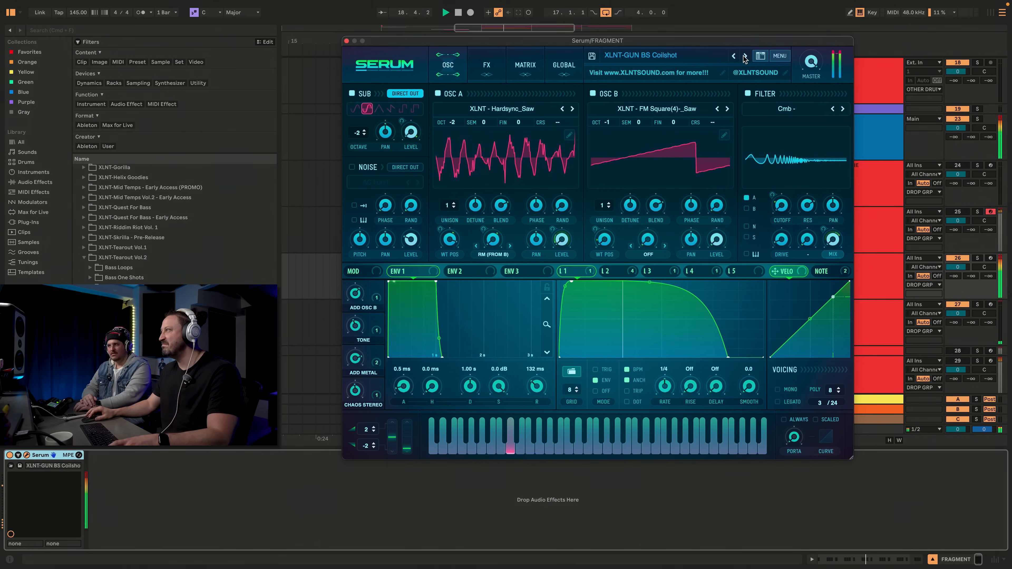
click(744, 57)
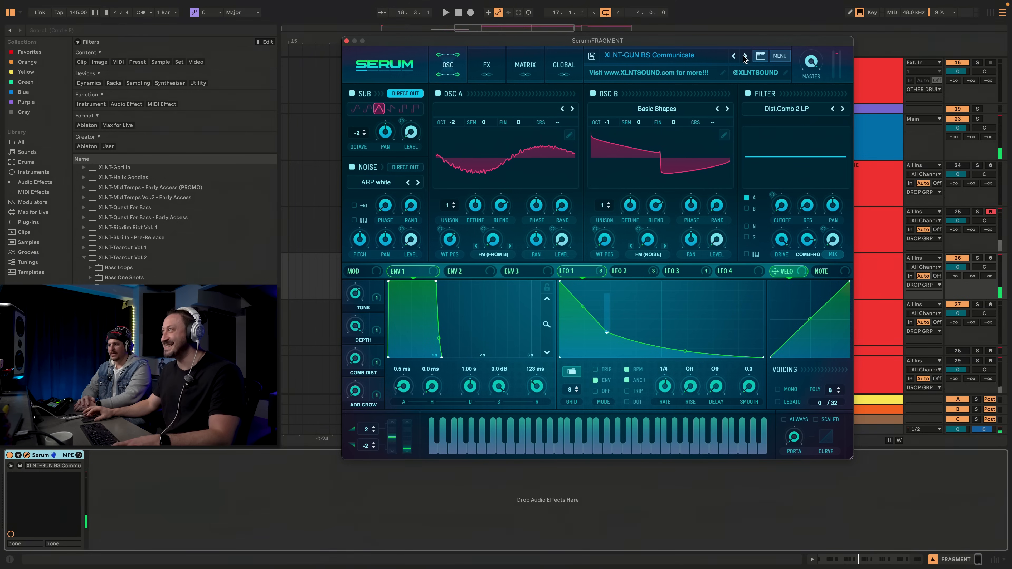
click(744, 57)
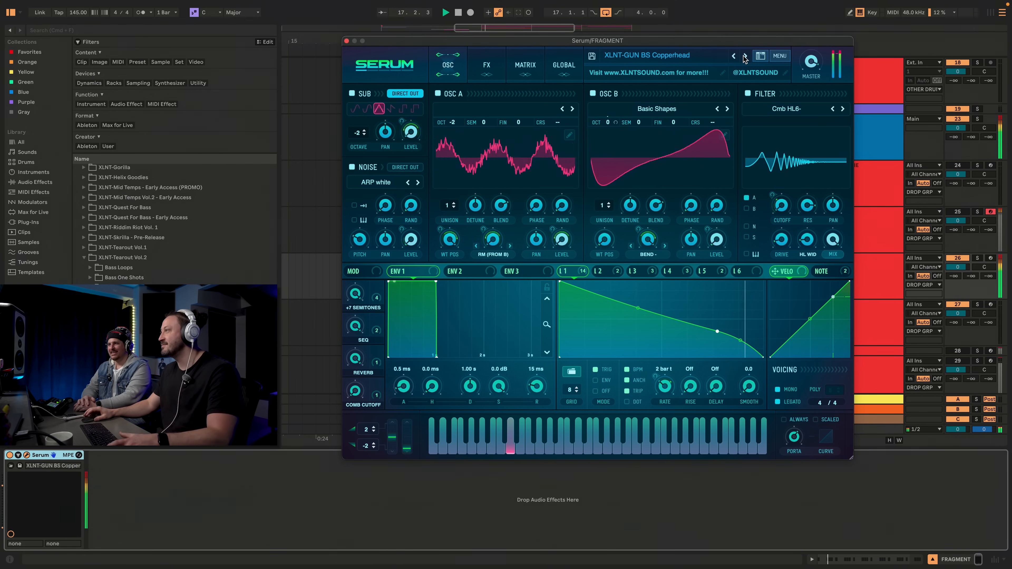
click(744, 57)
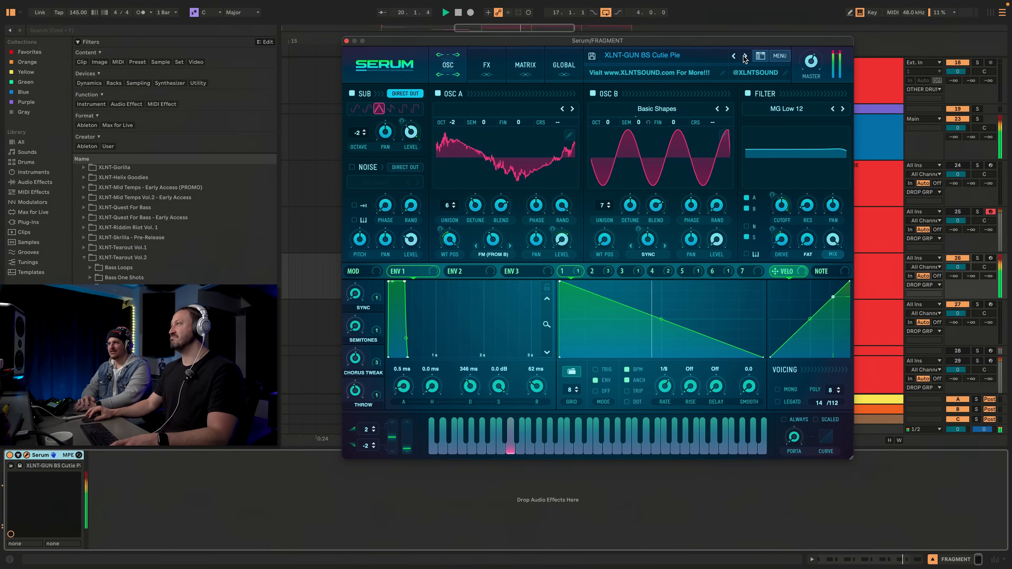
click(744, 56)
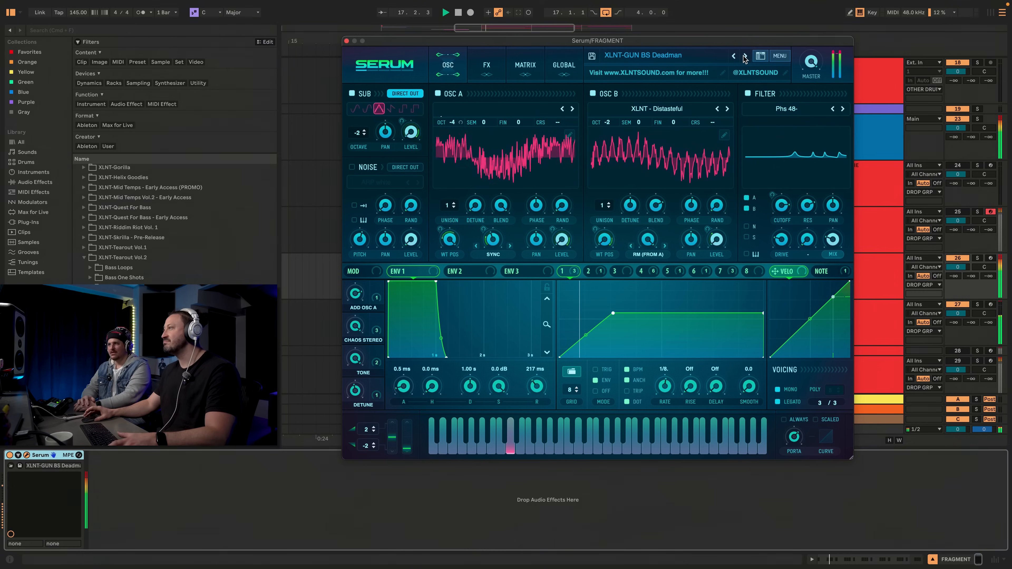